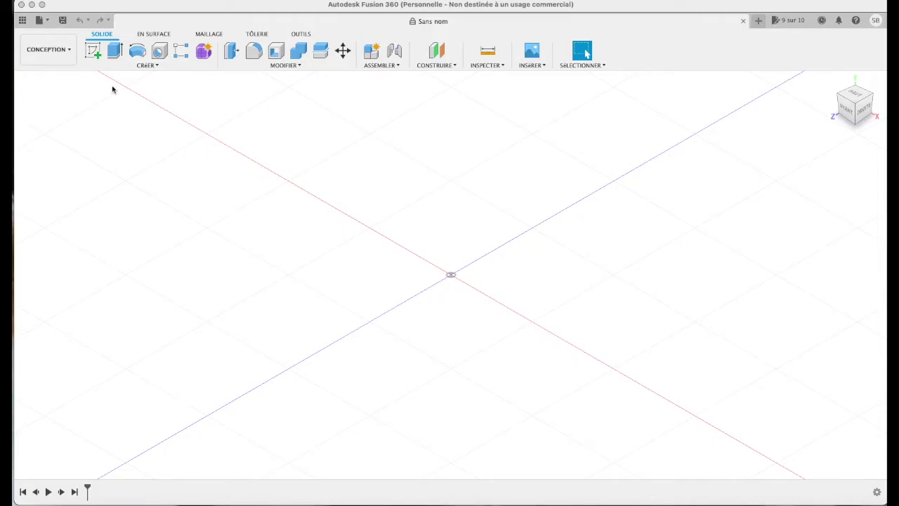
Step: Start a new sketch on the right-side (DROITE) origin plane
left_click(92, 50)
left_click(425, 274)
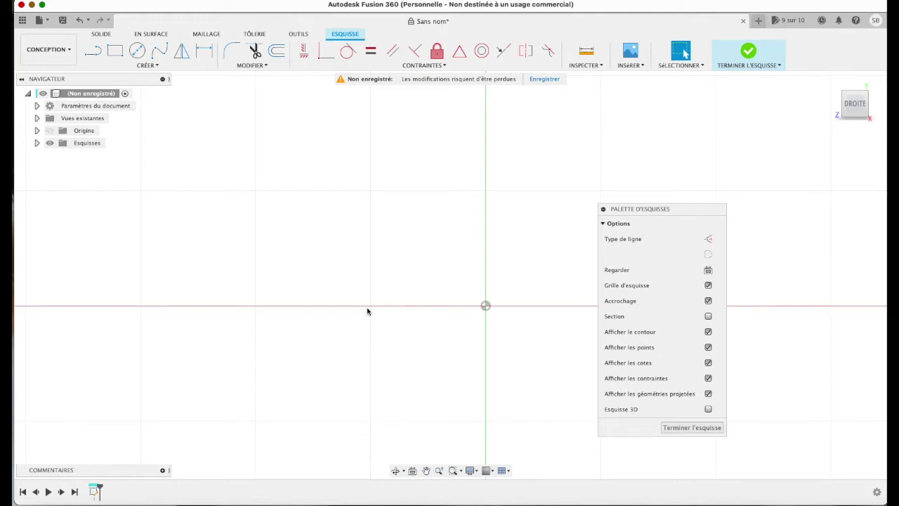
Step: Draw the 15 mm lip, the sloped edge and the 25 mm top with the Line tool
left_click(95, 53)
left_click(255, 306)
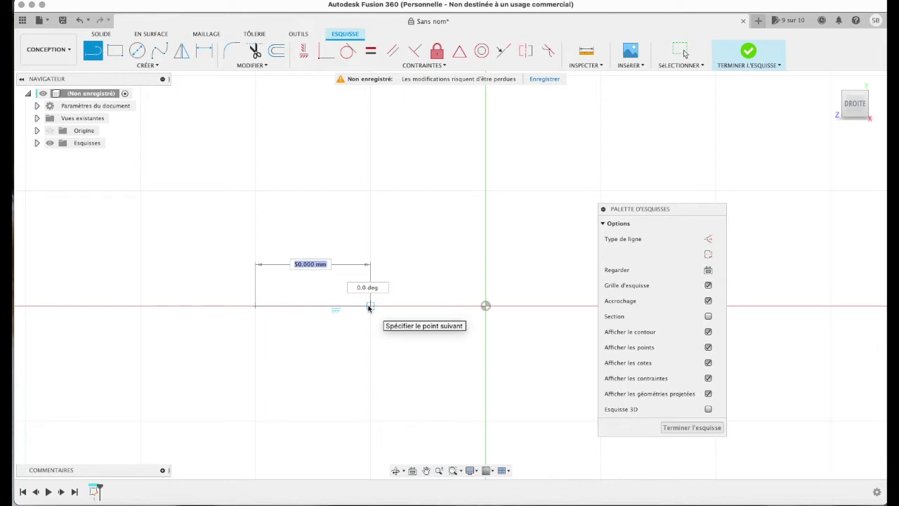
key("Tab")
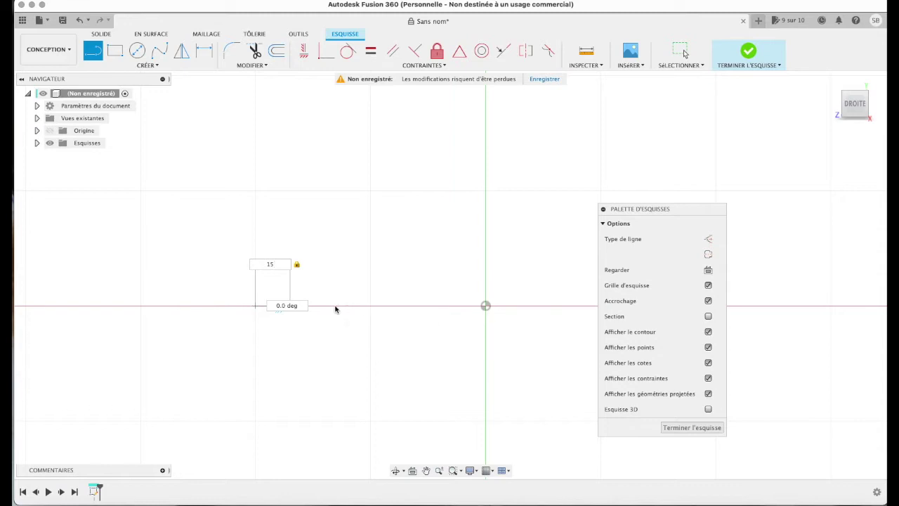
key("Return")
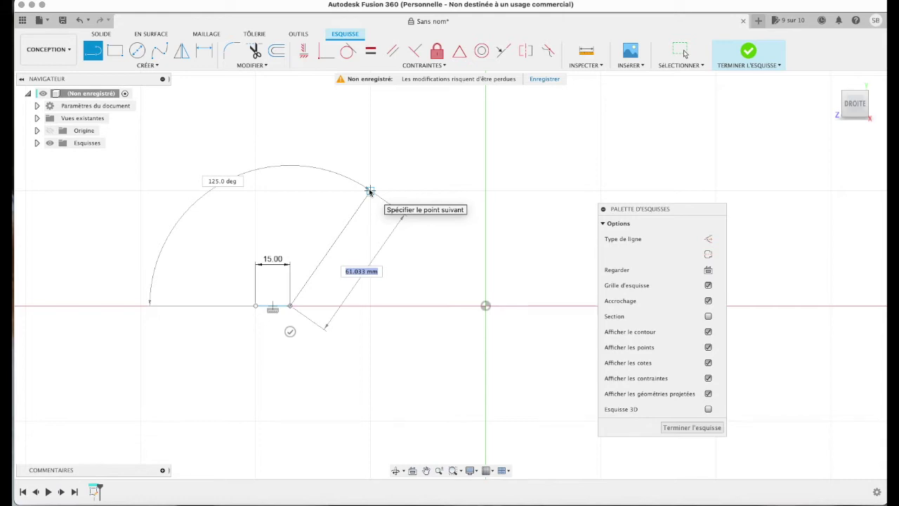
left_click(370, 191)
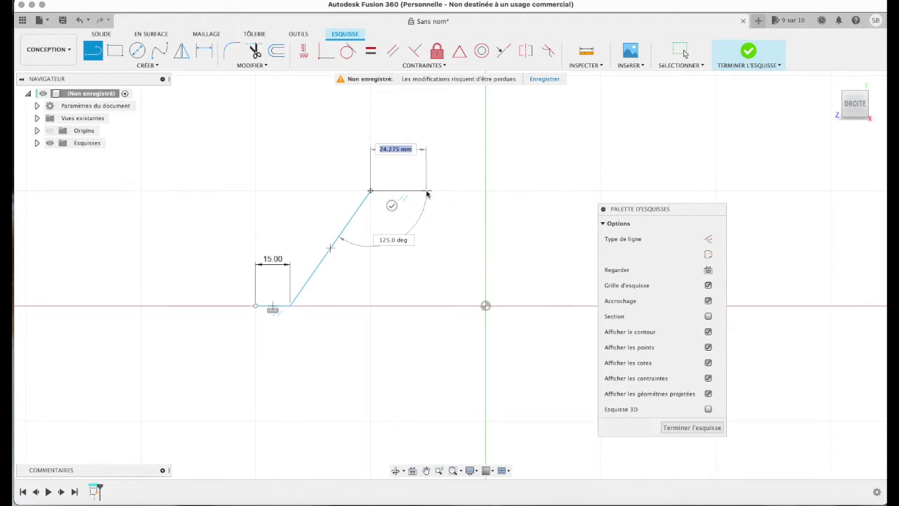
key("Tab")
key("Return")
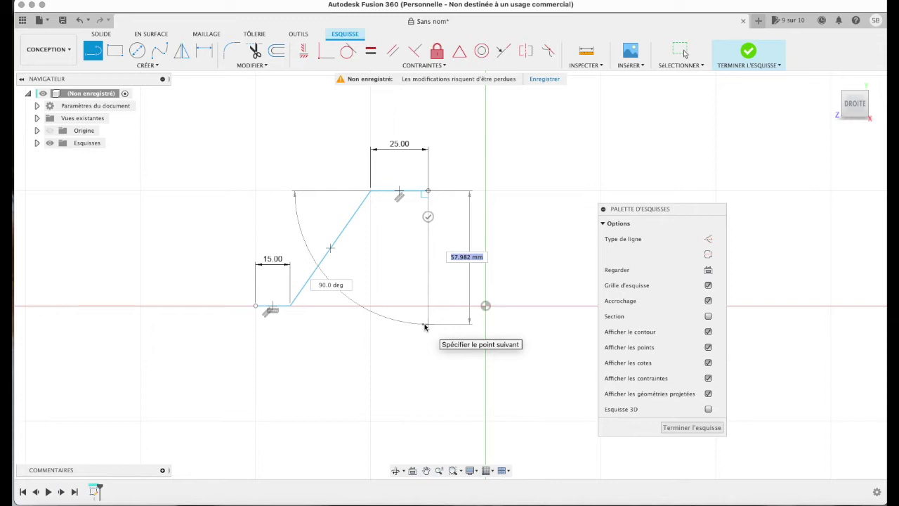
type("60")
Step: Continue the outline down the 60 mm back, across the base and up the front
left_click(425, 326)
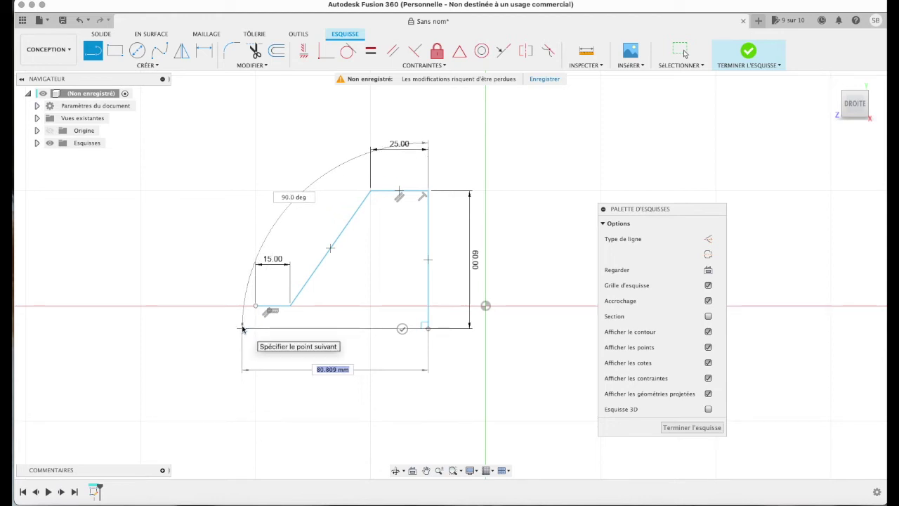
left_click(243, 328)
left_click(242, 306)
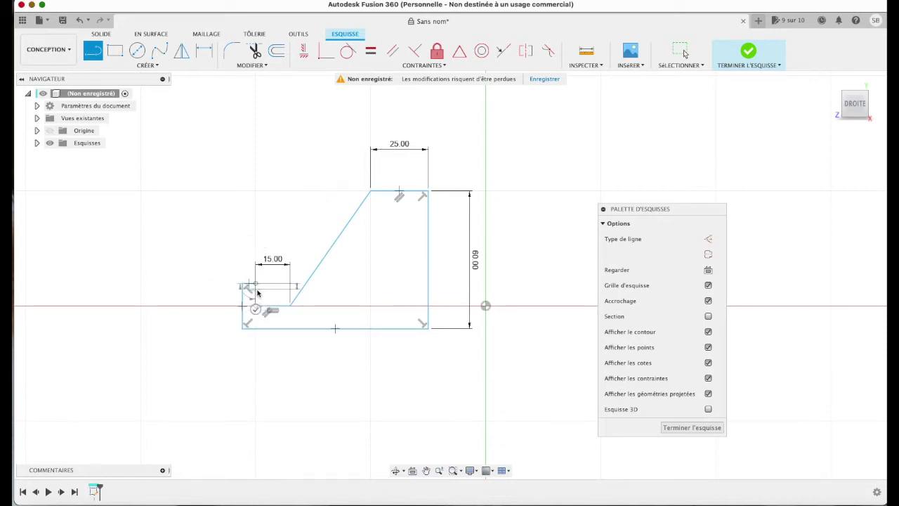
Step: Close the outline's left side to complete the outer profile
left_click(255, 309)
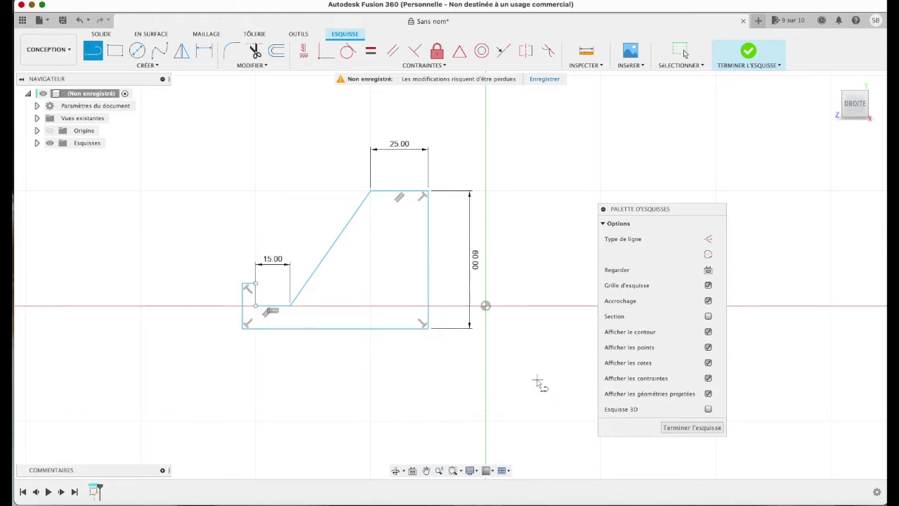
scroll(265, 371, "up", 5)
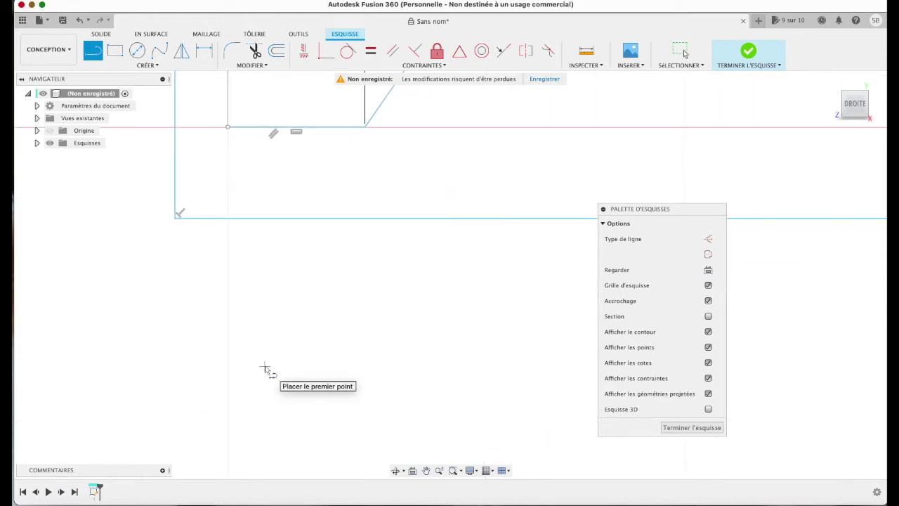
scroll(266, 371, "down", 3)
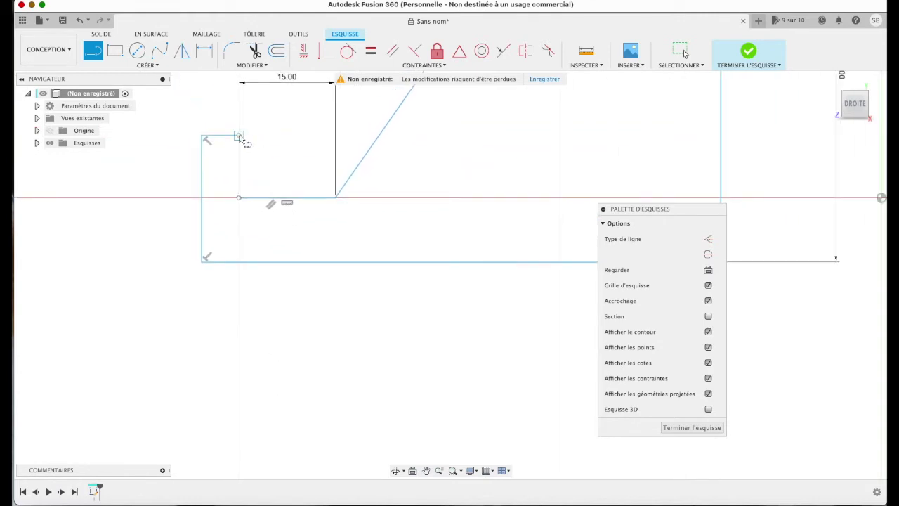
left_click(239, 137)
left_click(239, 196)
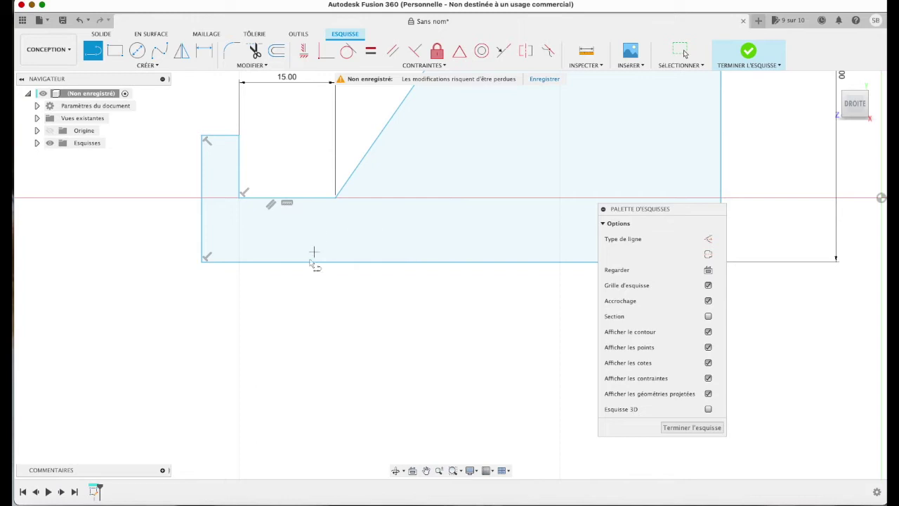
Step: Draw a 5 mm-wide slot rectangle beside the lip
scroll(305, 270, "down", 5)
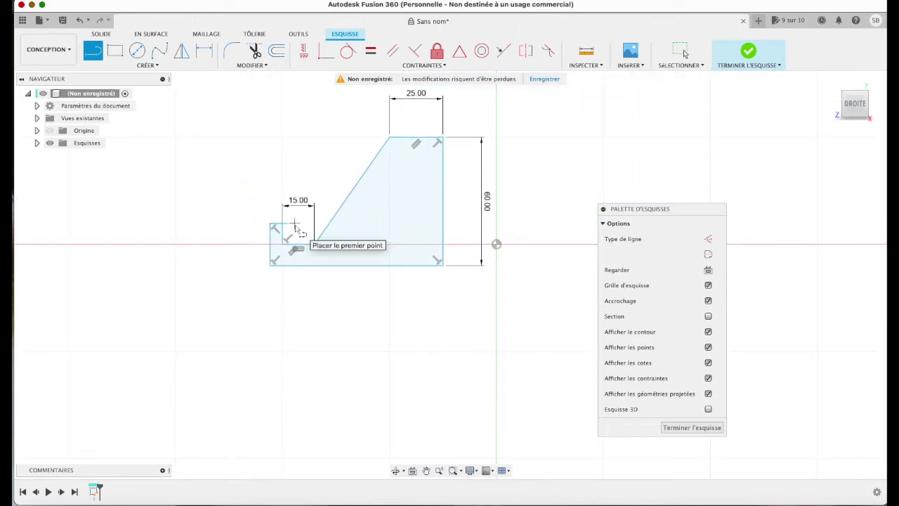
left_click(307, 240)
type("5")
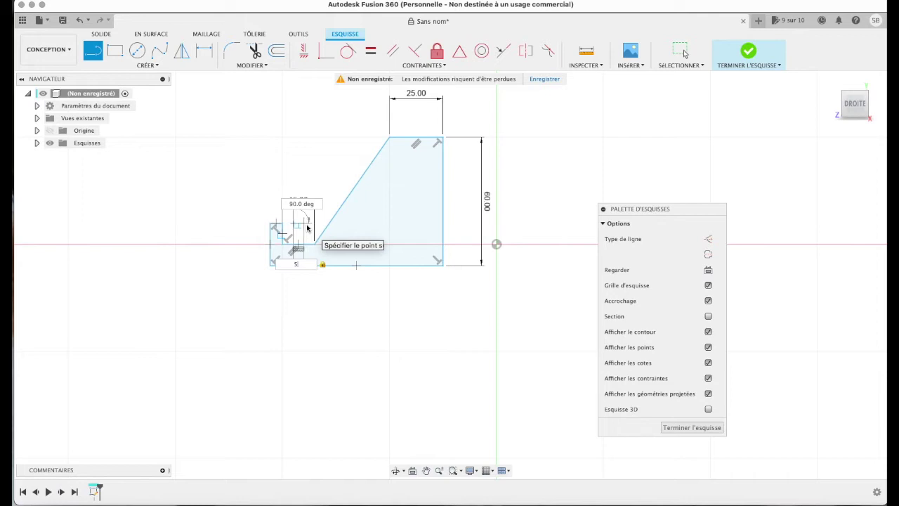
left_click(307, 227)
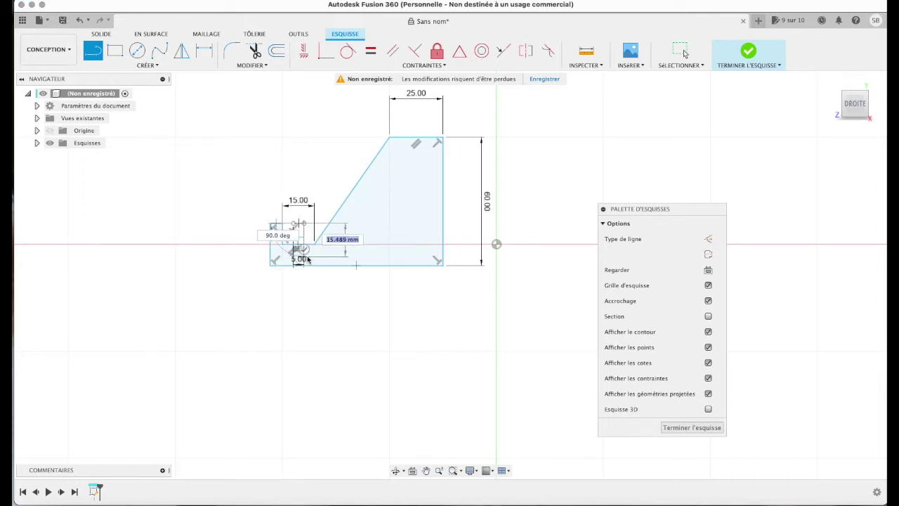
left_click(298, 250)
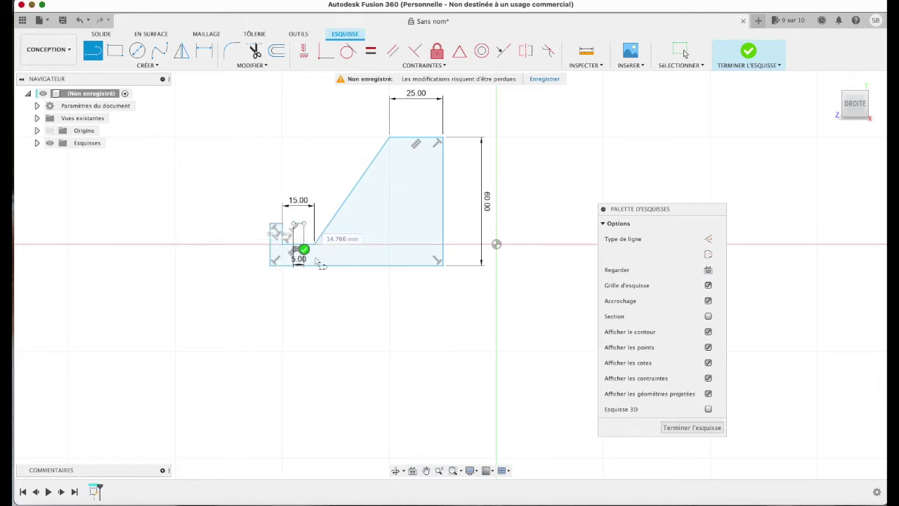
Step: Start an inner line from the slot's corner, parallel to the slope
scroll(294, 256, "up", 2)
scroll(295, 257, "up", 3)
scroll(295, 257, "up", 2)
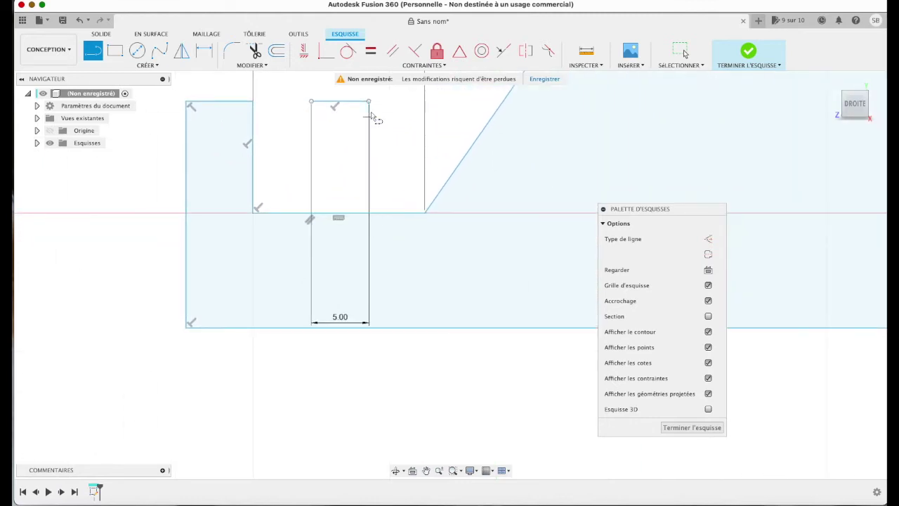
left_click_drag(369, 102, 369, 253)
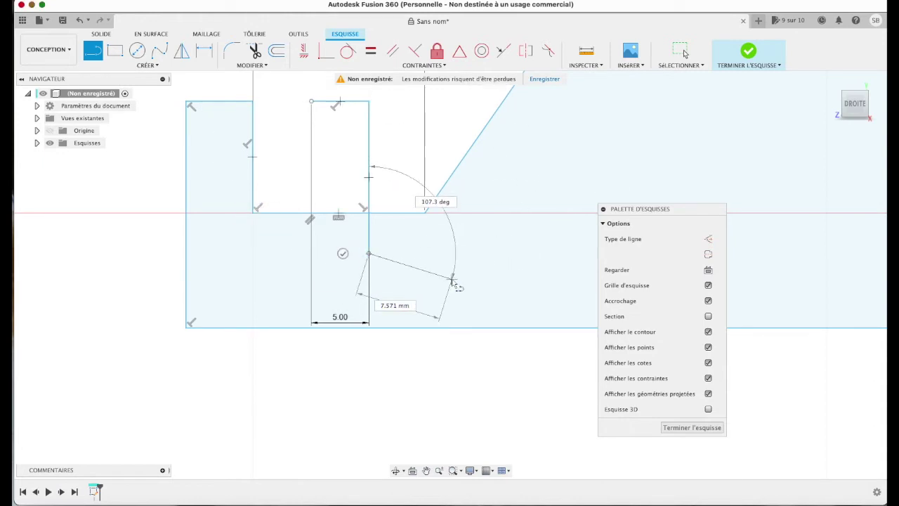
left_click(467, 253)
scroll(467, 253, "down", 2)
scroll(467, 253, "down", 3)
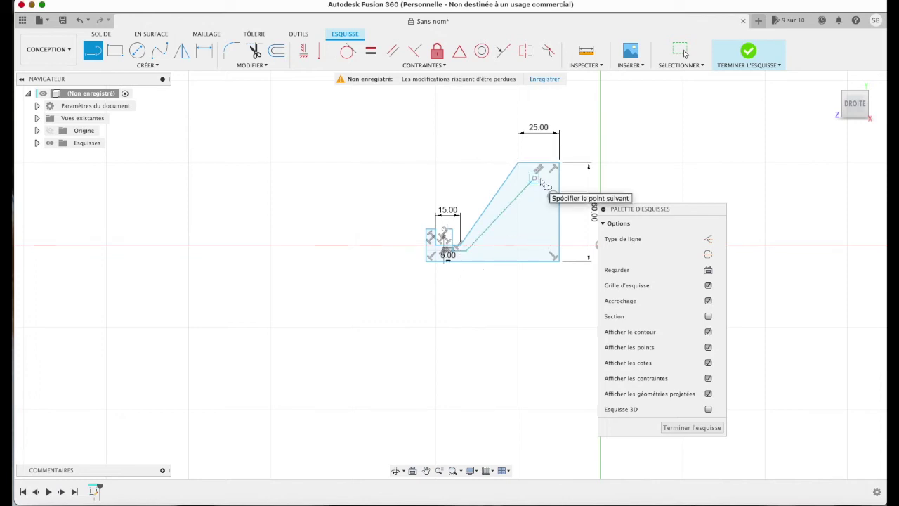
Step: Extend the inner line along the slope, across the top and down the back
left_click(535, 179)
left_click(581, 179)
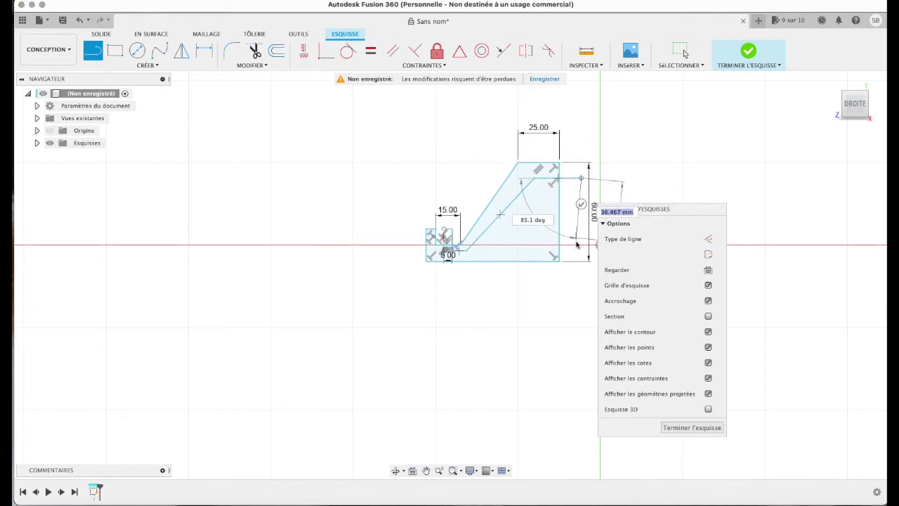
left_click(580, 257)
scroll(580, 258, "down", 3)
scroll(583, 260, "down", 1)
scroll(583, 260, "up", 3)
scroll(583, 260, "up", 2)
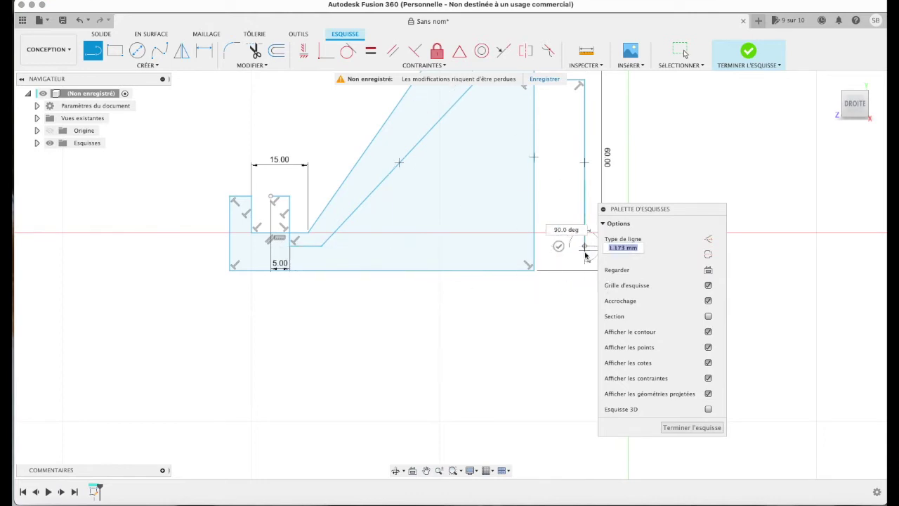
Step: Run the inner base line back to the slot, close the contour and finish the sketch
left_click(526, 258)
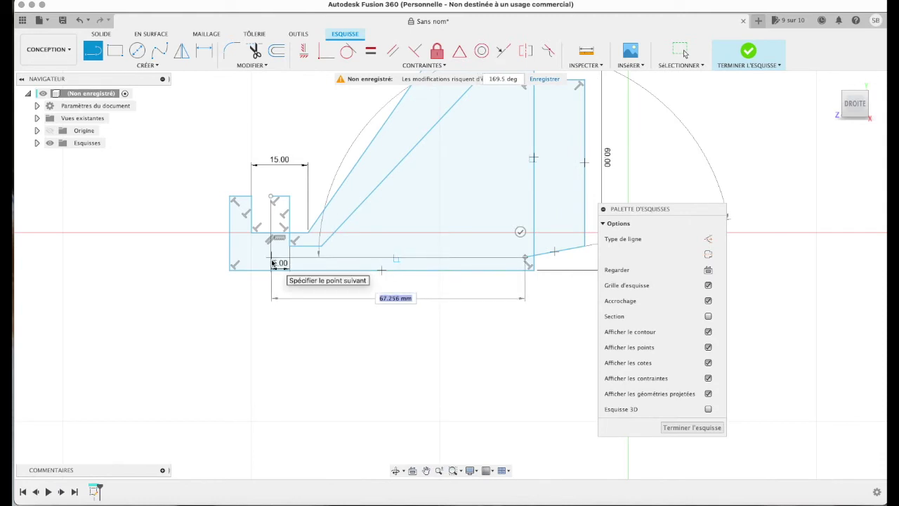
left_click(271, 258)
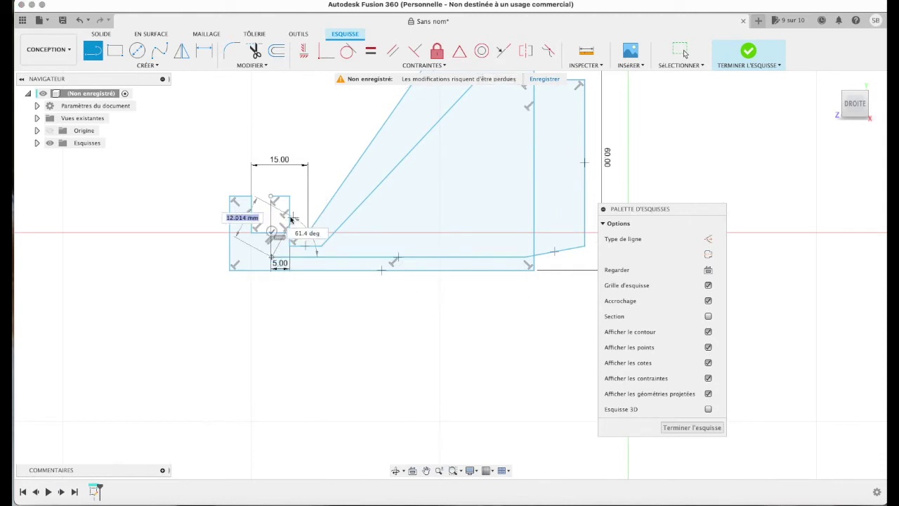
left_click(271, 201)
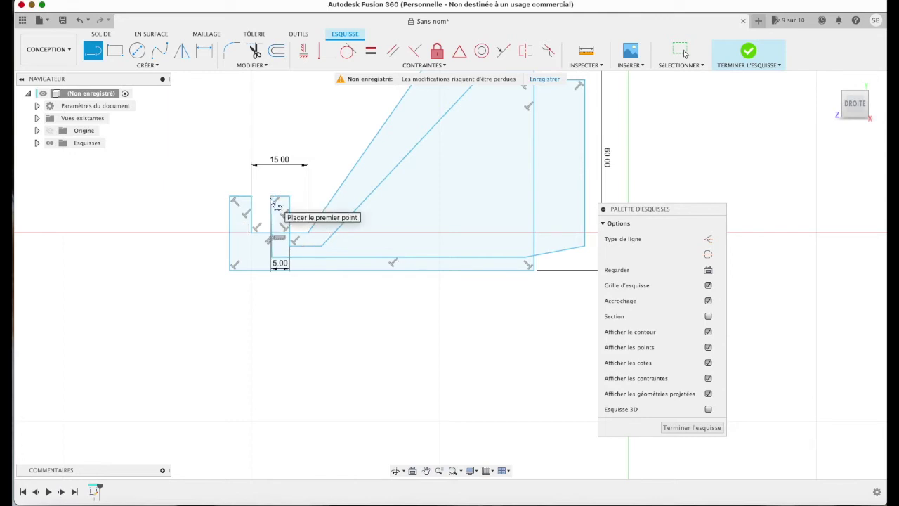
left_click(693, 428)
Step: From the right view, select the slanted strip and base profiles and start an Extrude
scroll(455, 313, "down", 5)
scroll(455, 313, "up", 7)
scroll(454, 313, "down", 1)
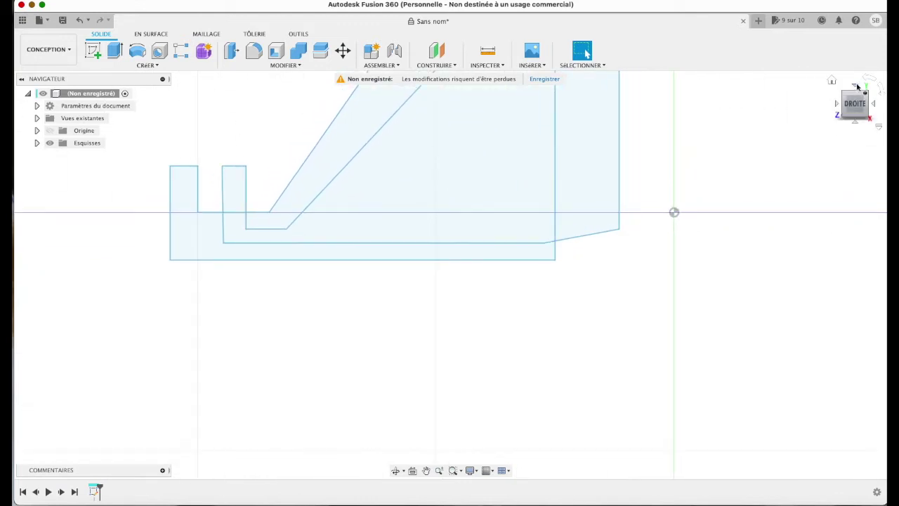
left_click(833, 78)
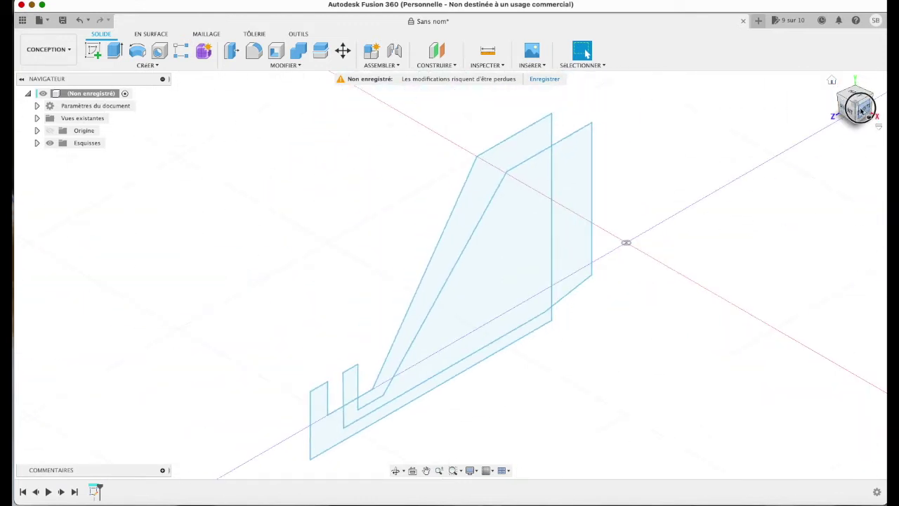
left_click(862, 110)
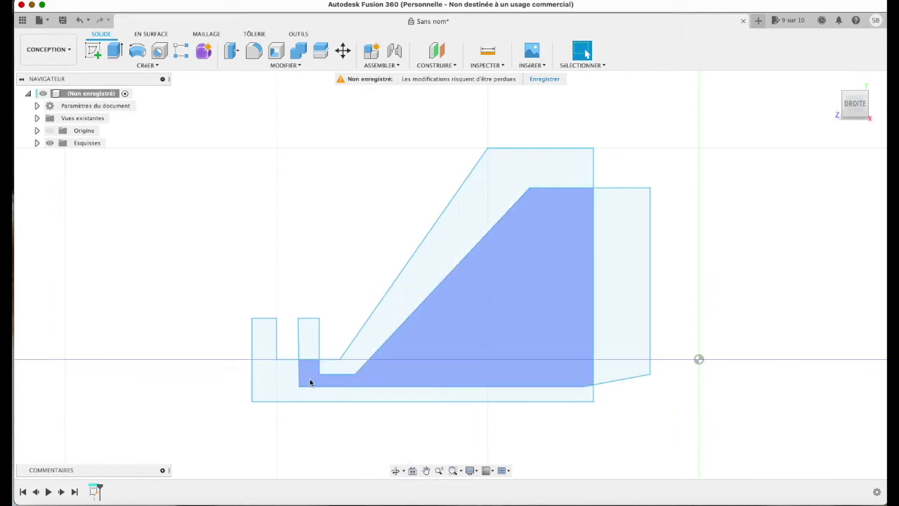
left_click(368, 343)
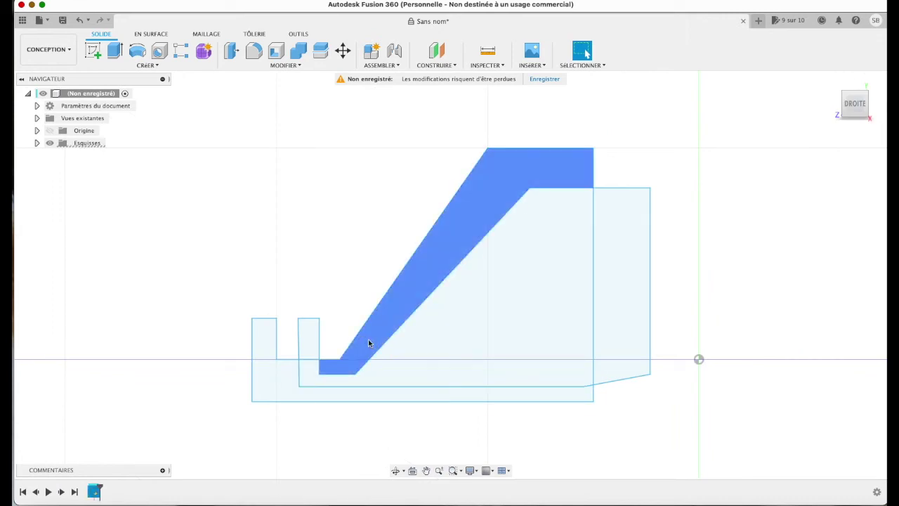
left_click(455, 398)
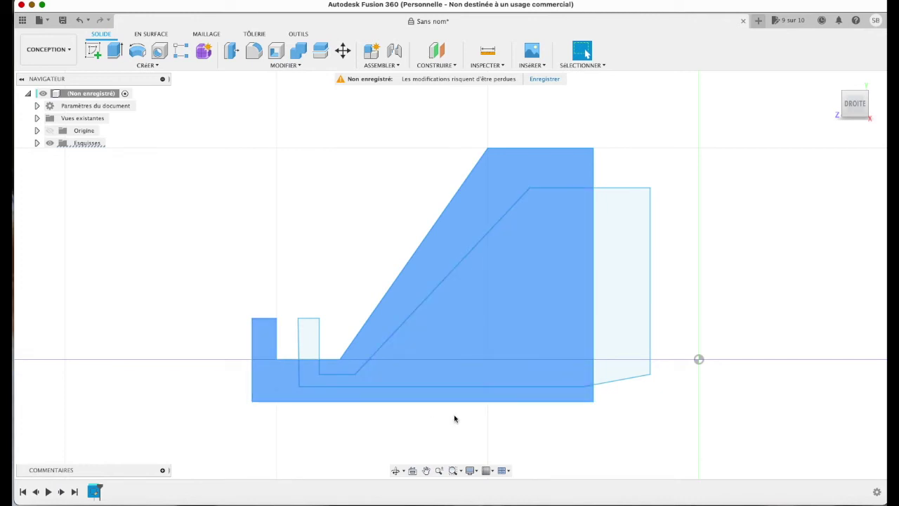
key("e")
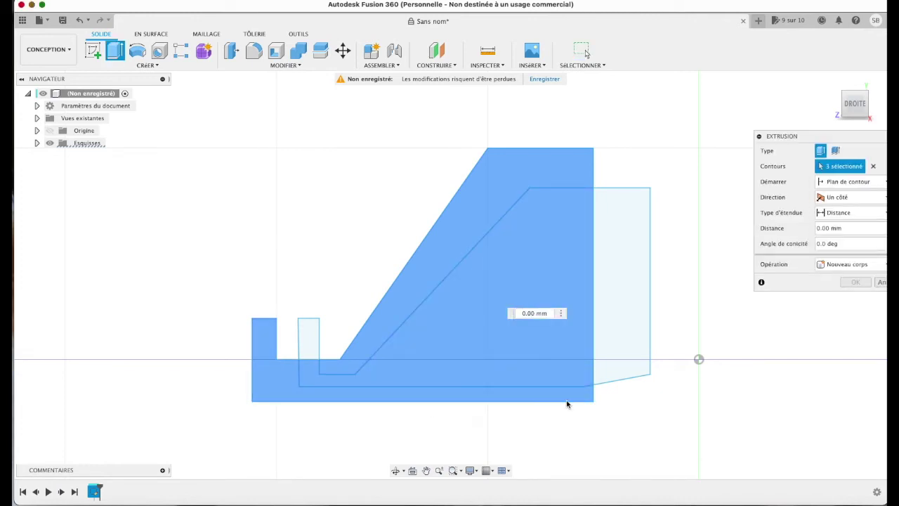
Step: Extrude the selected profiles 80 mm into Corps1 and expand the Bodies and Sketches folders
left_click(833, 82)
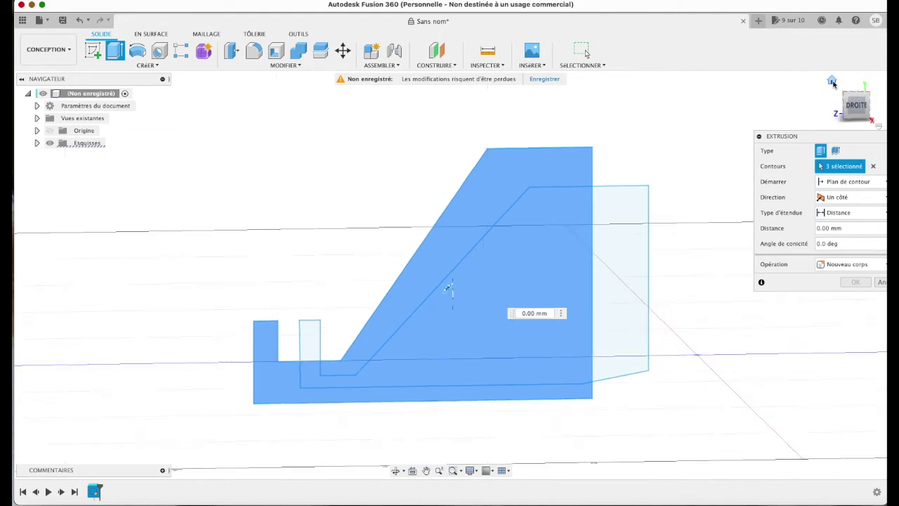
left_click(552, 313)
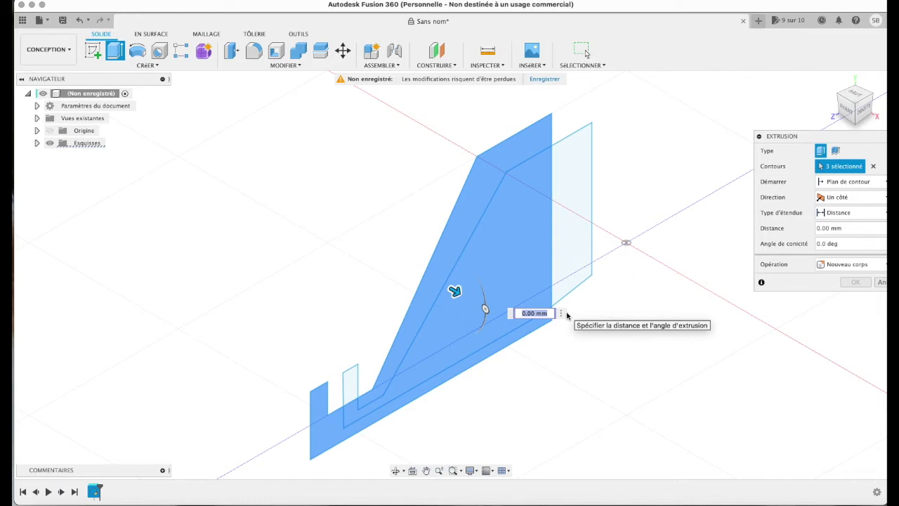
type("80")
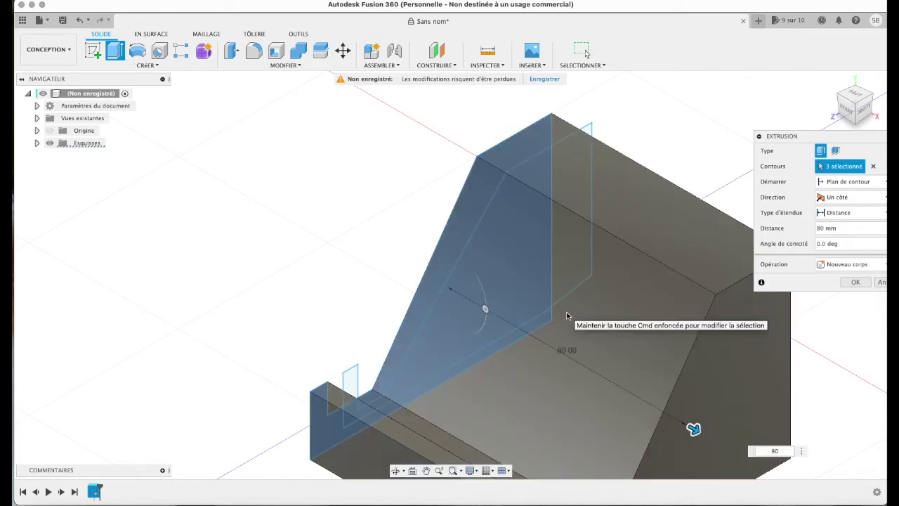
left_click(862, 283)
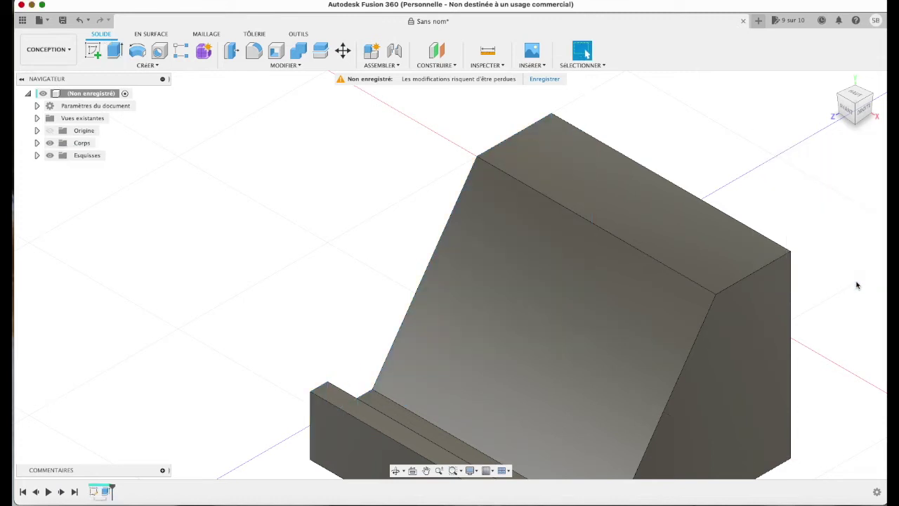
left_click(37, 143)
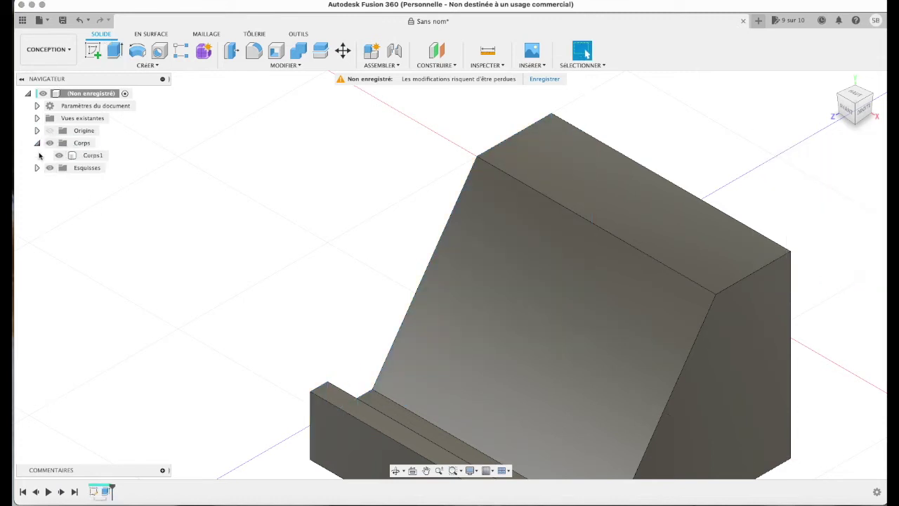
left_click(38, 168)
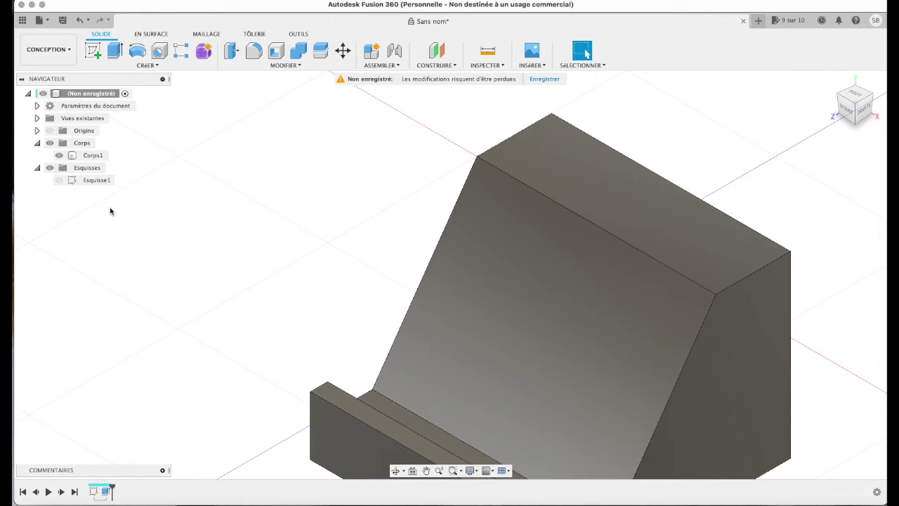
Step: Show Esquisse1, hide Corps1, select the three inner profiles from the right, then reshow Corps1
left_click(59, 180)
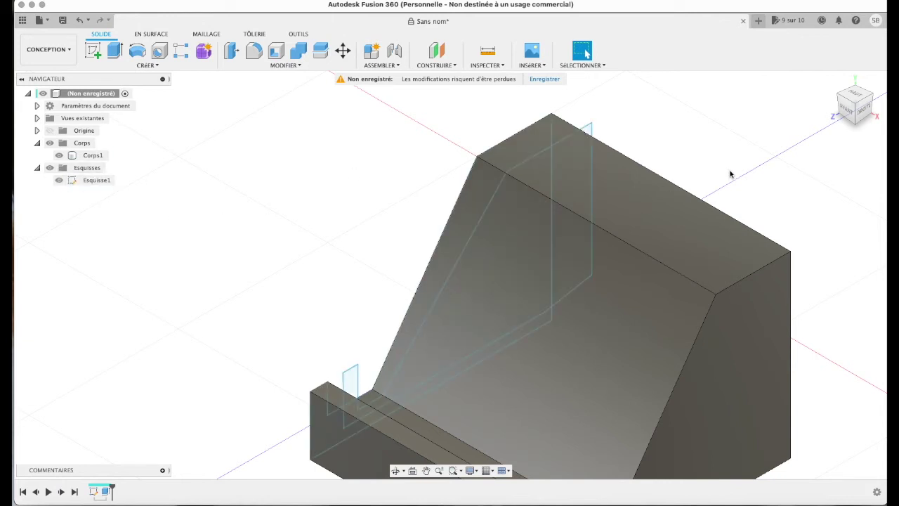
left_click(864, 111)
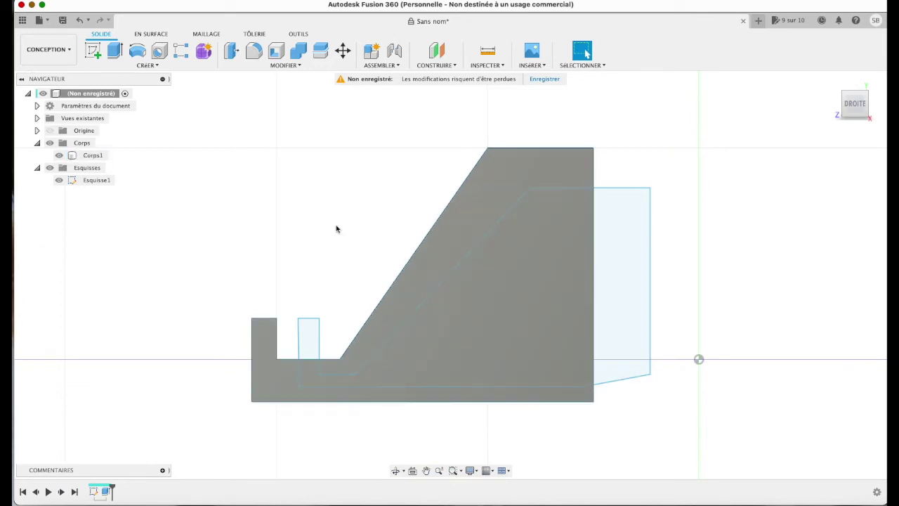
left_click(59, 155)
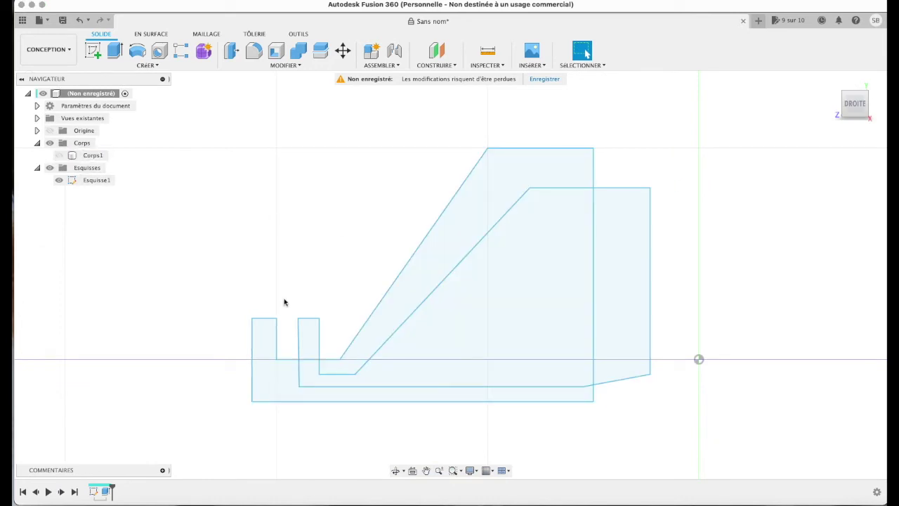
left_click(501, 335)
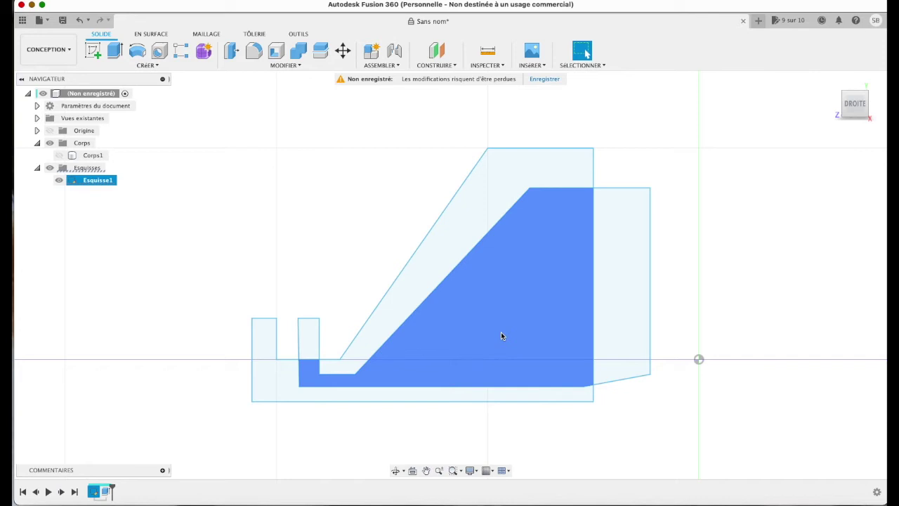
left_click(309, 342)
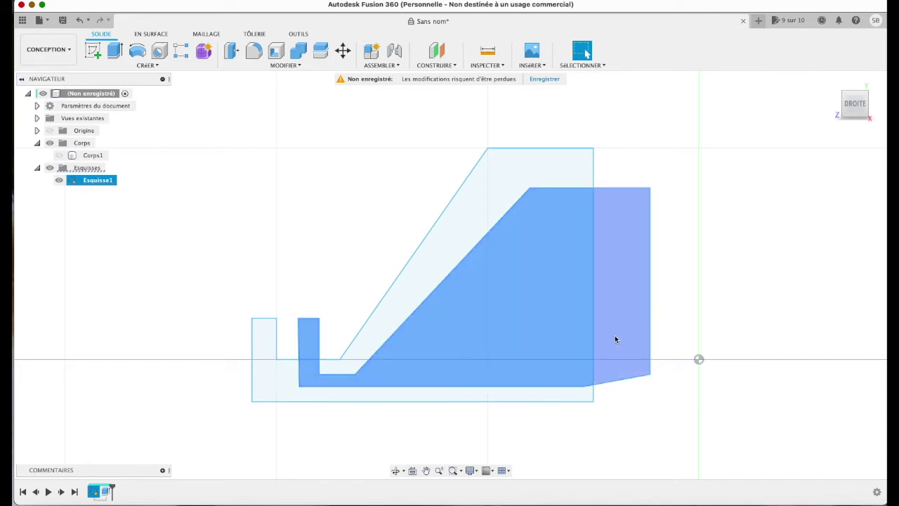
left_click(604, 312)
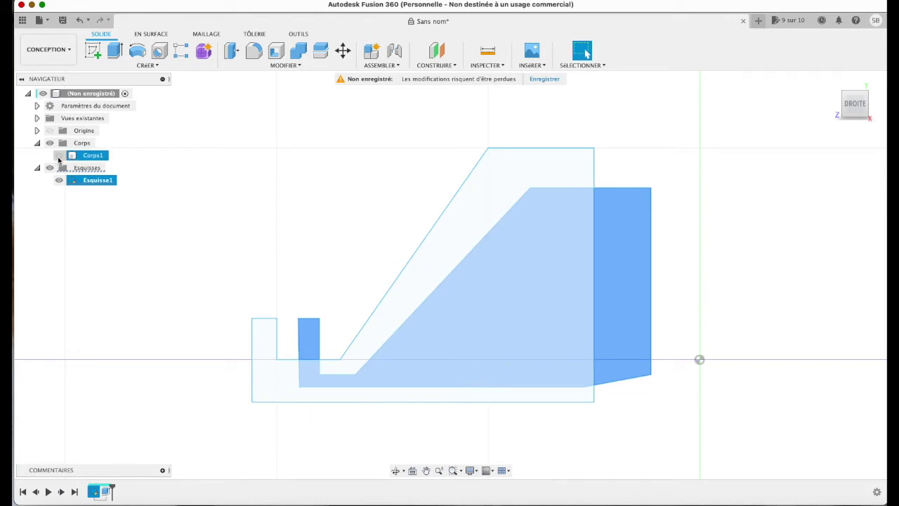
left_click(58, 157)
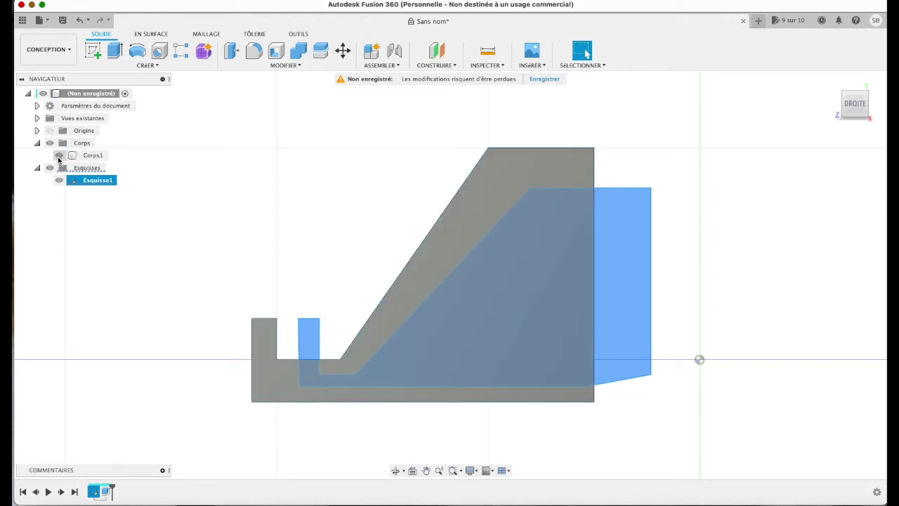
Step: Extrude the three inner profiles 24.917 mm as a new body, Corps2
key("e")
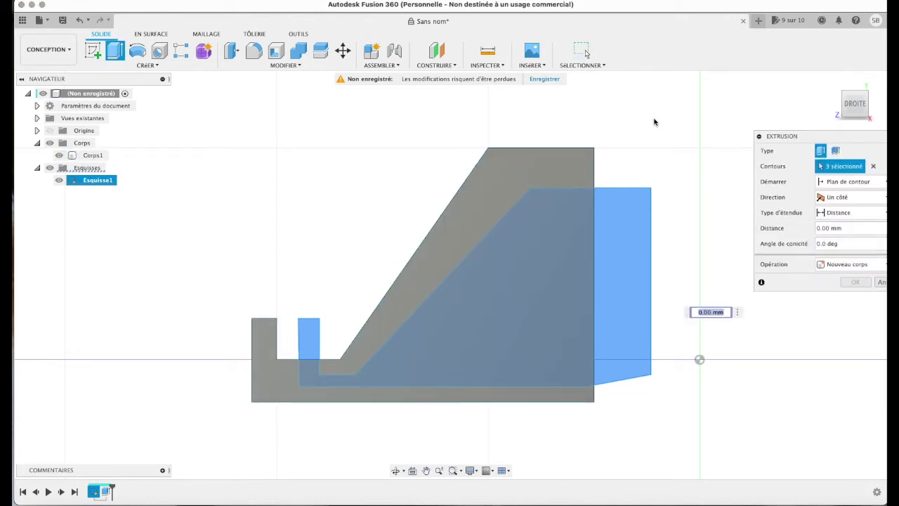
left_click(830, 80)
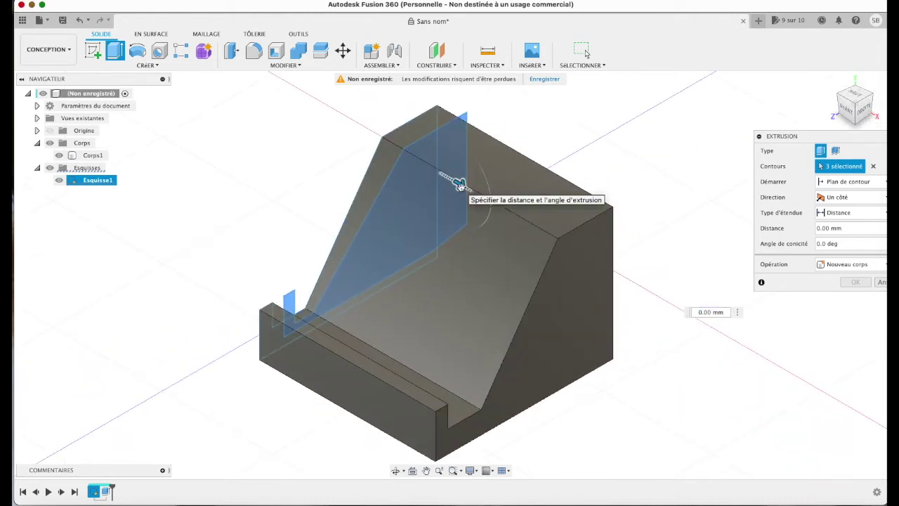
left_click_drag(477, 197, 512, 227)
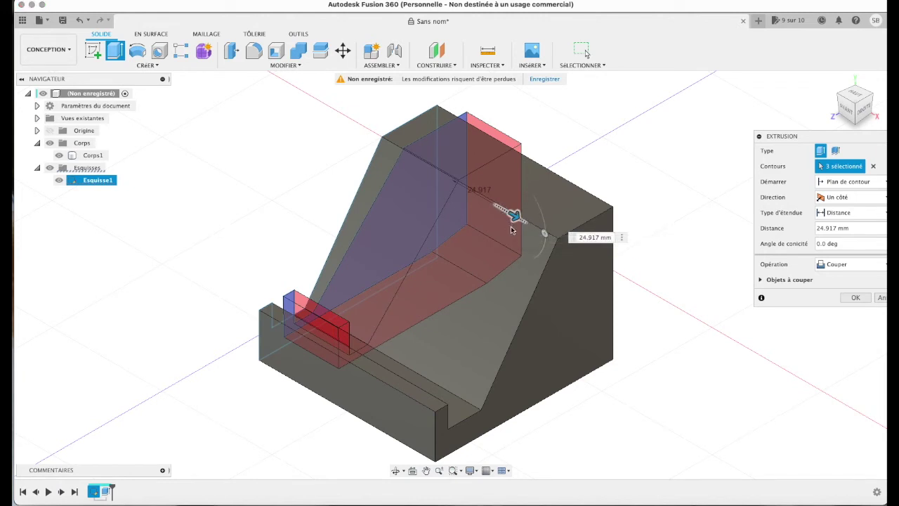
left_click(838, 265)
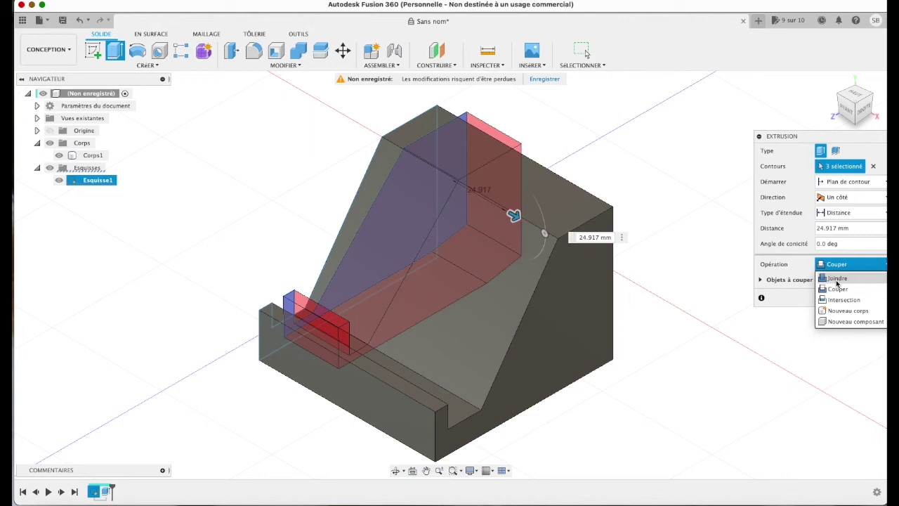
left_click(845, 310)
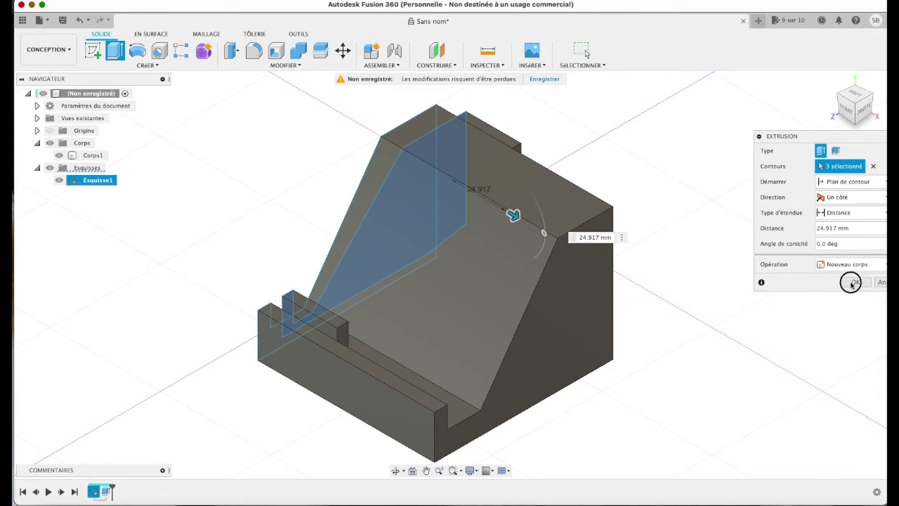
left_click(851, 283)
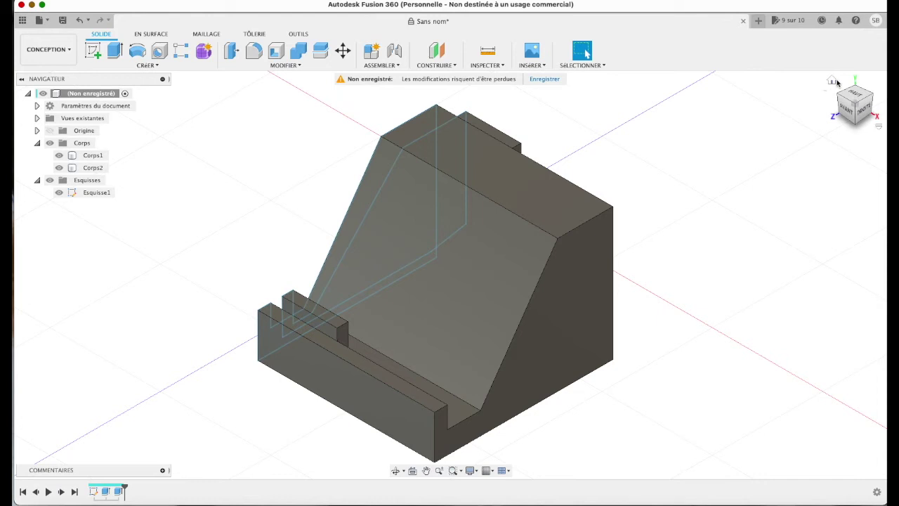
Step: View the stand from behind (ARRIÈRE) and start Move/Copy on Corps2
left_click(832, 81)
left_click(870, 116)
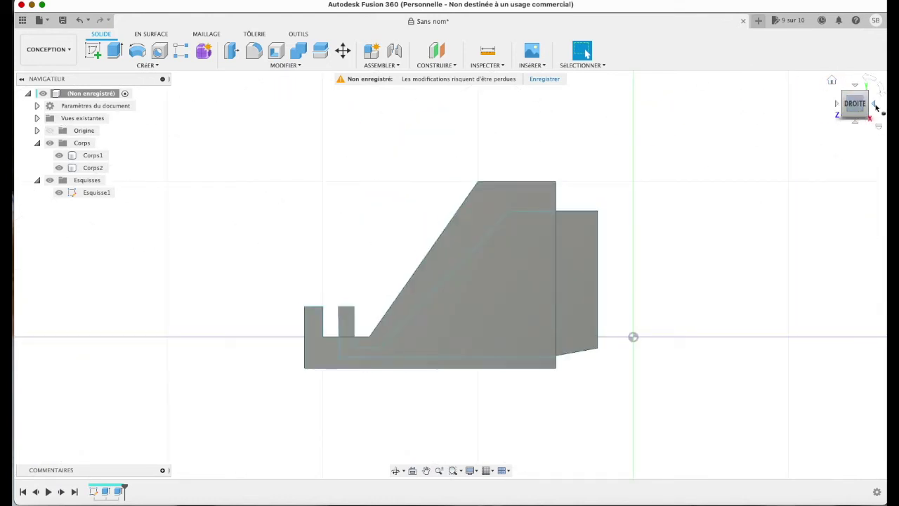
left_click(875, 105)
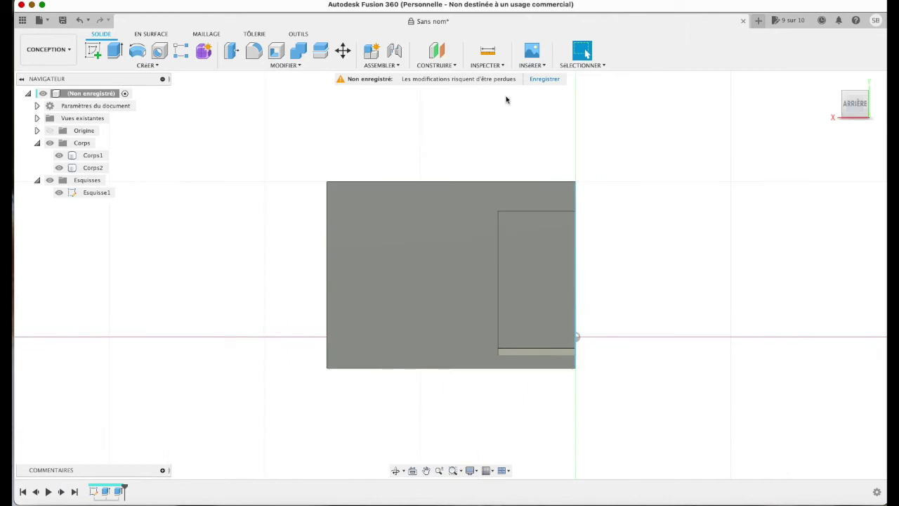
left_click(89, 166)
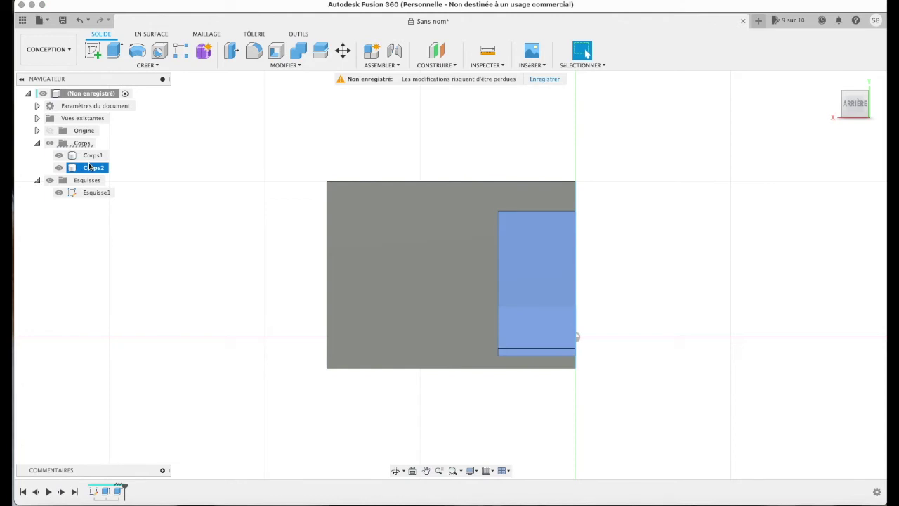
key("m")
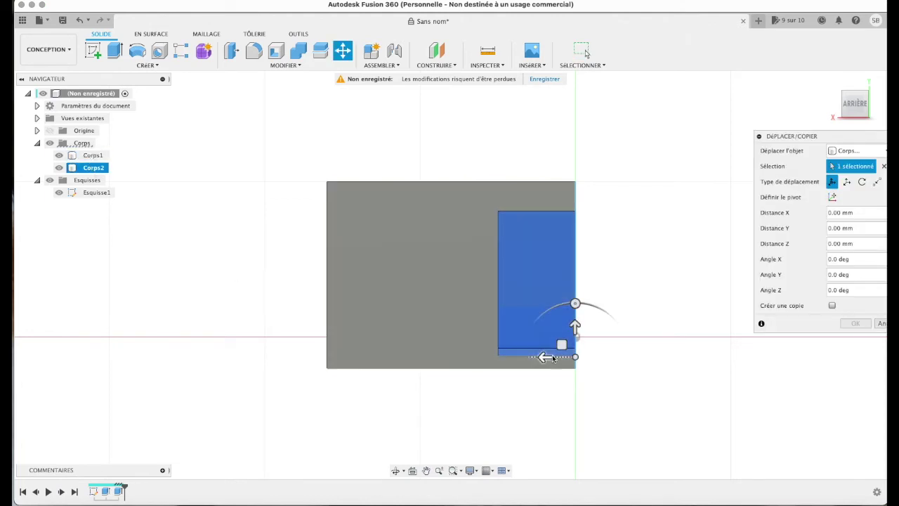
Step: Move Corps2 about 5.8 mm along X and confirm
left_click_drag(543, 357, 526, 357)
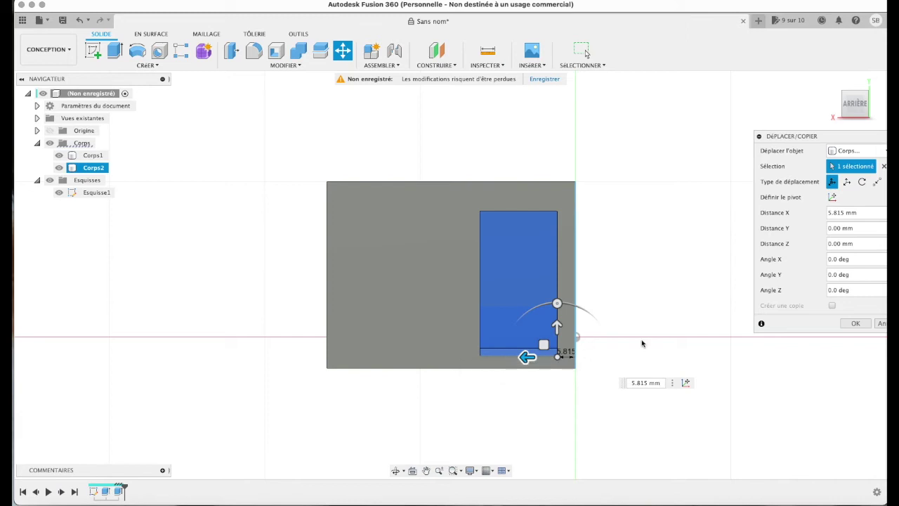
left_click(856, 323)
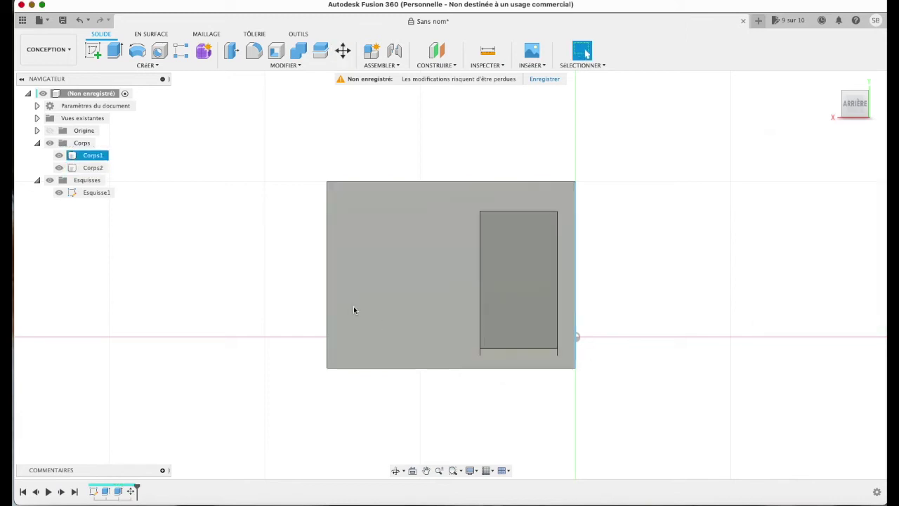
mouse_move(855, 103)
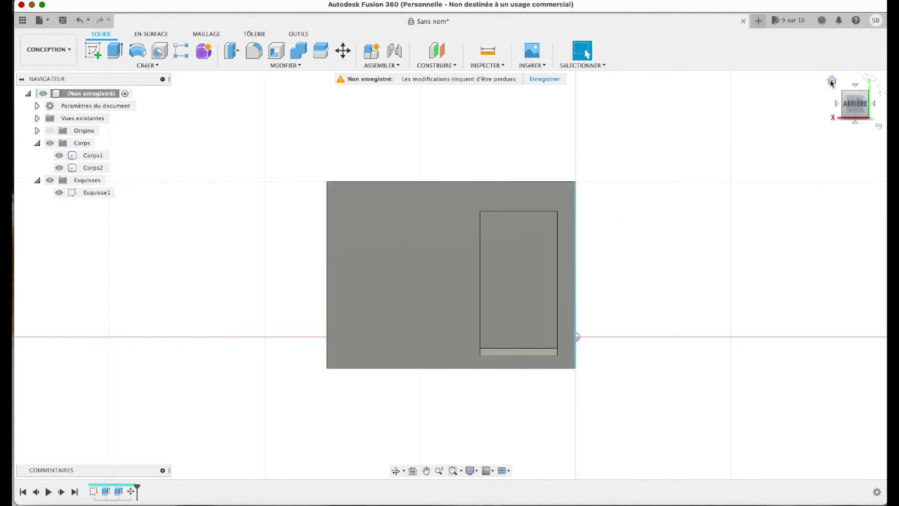
Step: Hide Corps1 and start a new-body extrusion from Corps2's side face
left_click(832, 82)
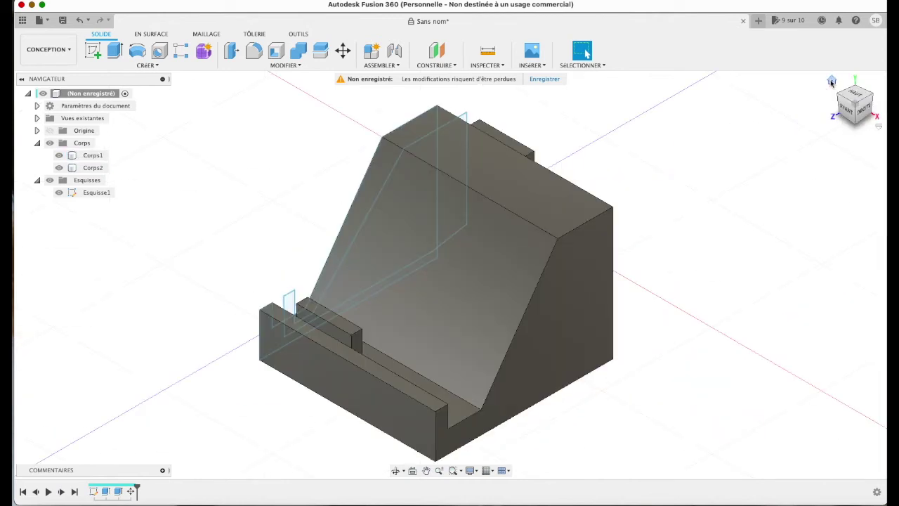
left_click(59, 155)
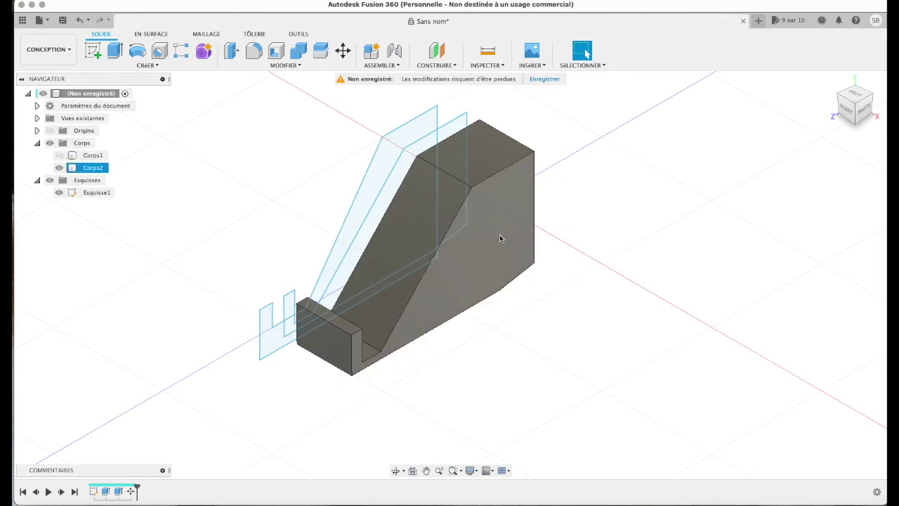
left_click(530, 246)
key("e")
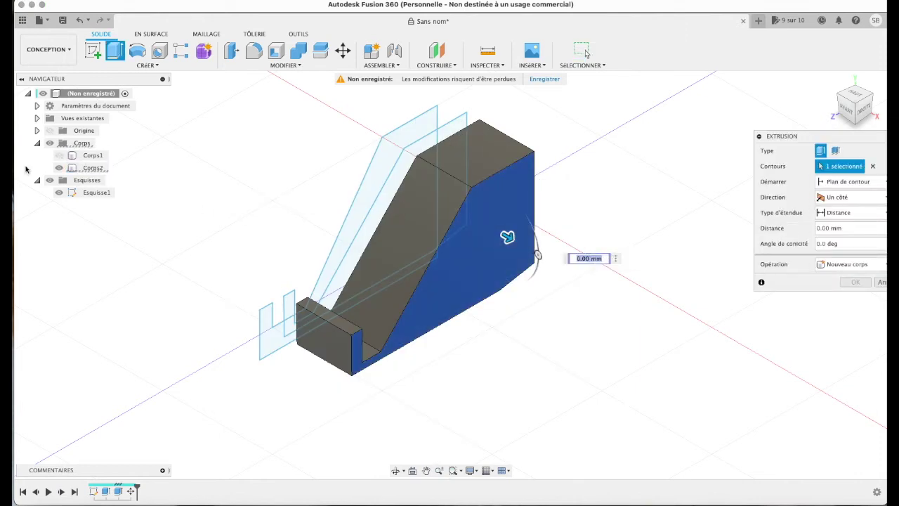
Step: Extrude Corps2's side face outward 3.207 mm, joined to Corps2
left_click(59, 155)
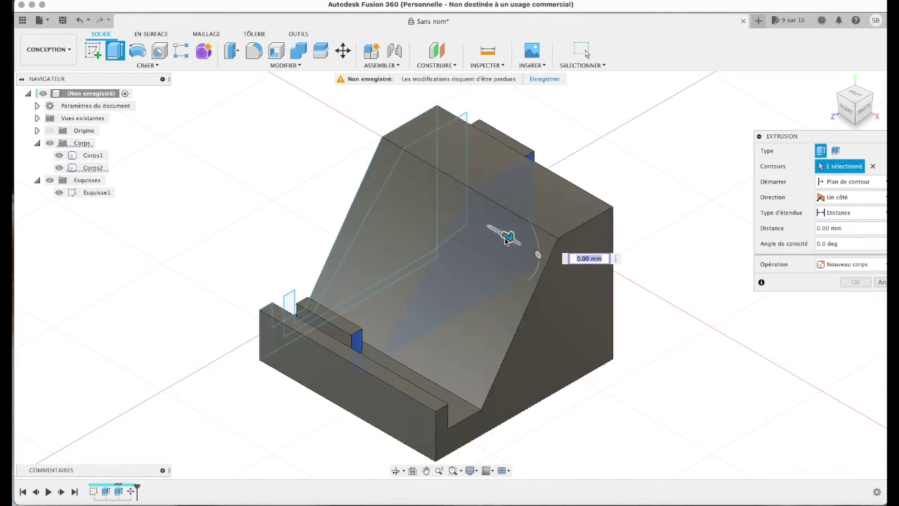
left_click_drag(507, 236, 515, 239)
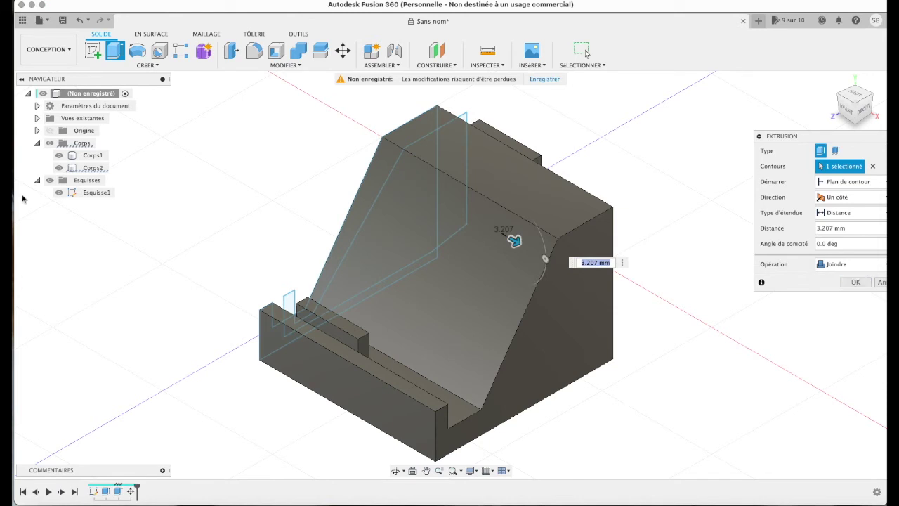
left_click(59, 155)
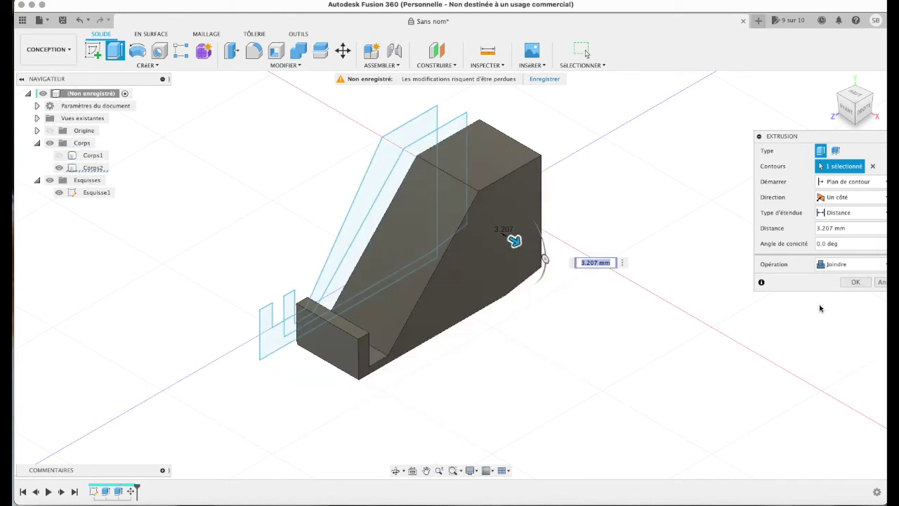
left_click(854, 281)
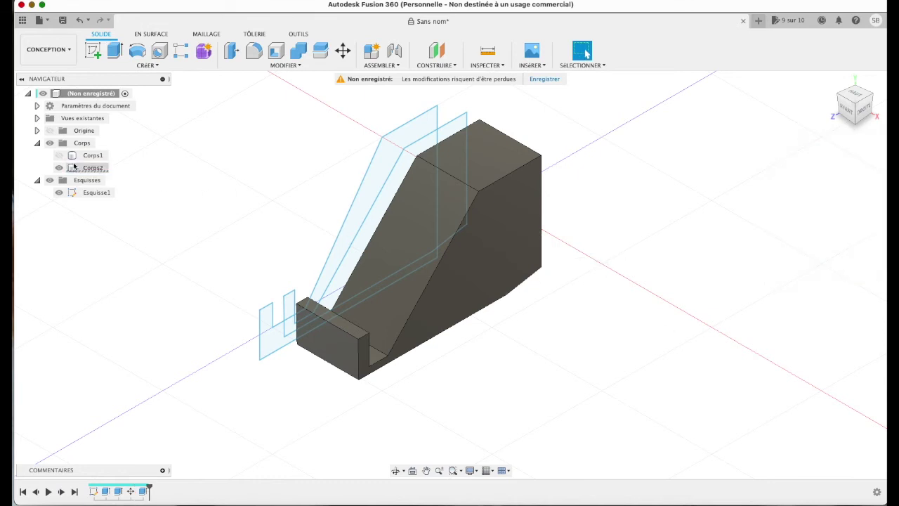
Step: Show Corps1 again, then copy and paste Corps2 to create the duplicate Corps3
left_click(59, 156)
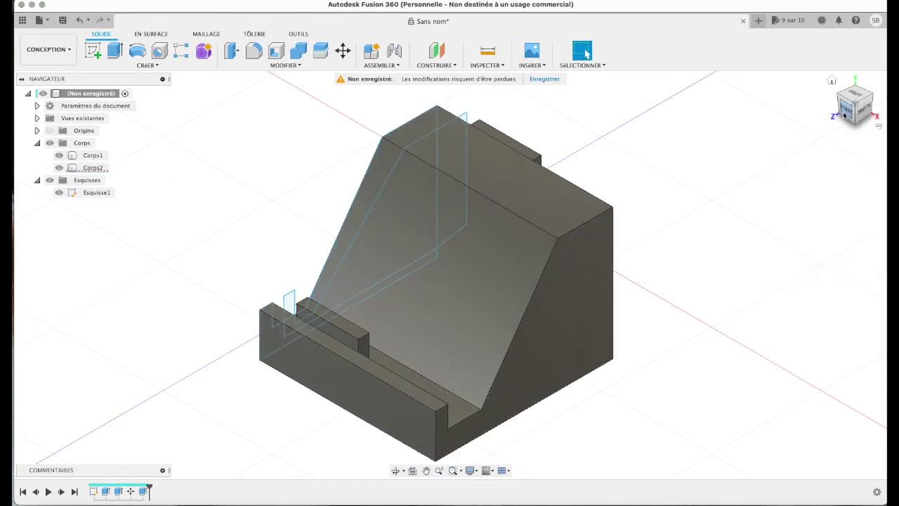
left_click(843, 111)
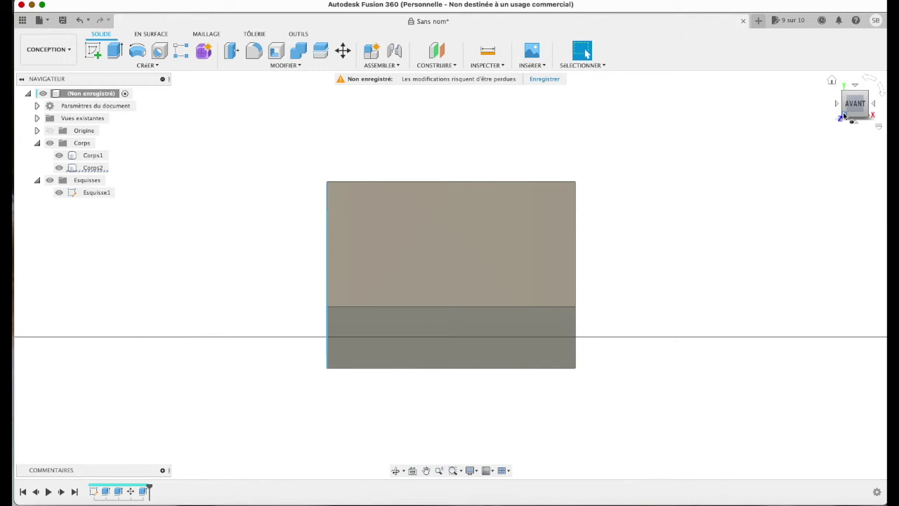
left_click(874, 105)
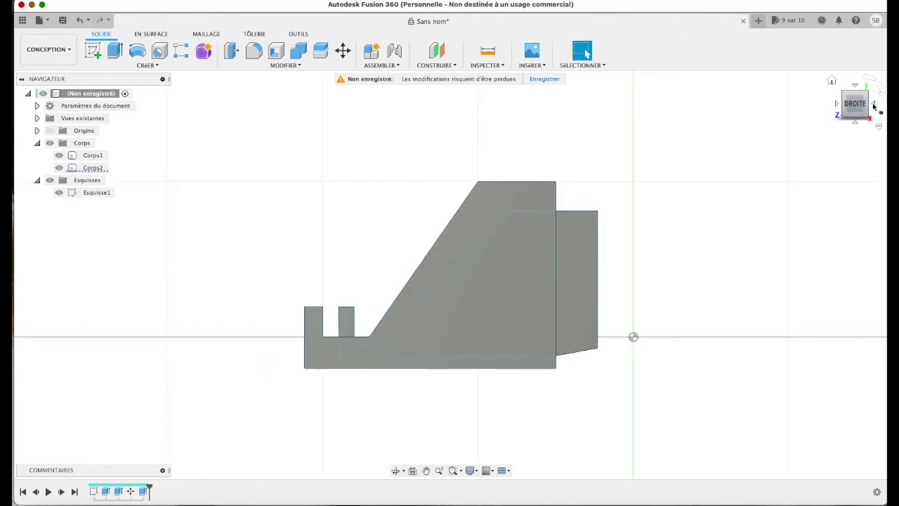
left_click(874, 105)
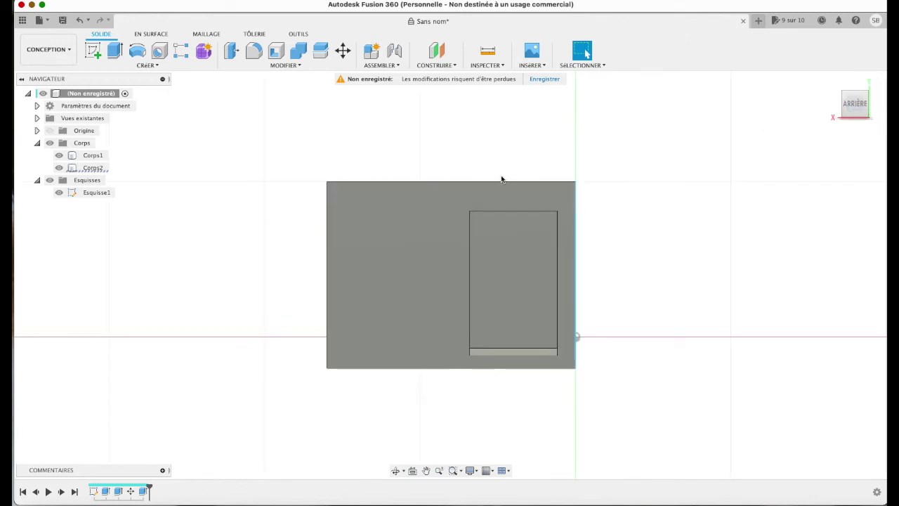
left_click(97, 169)
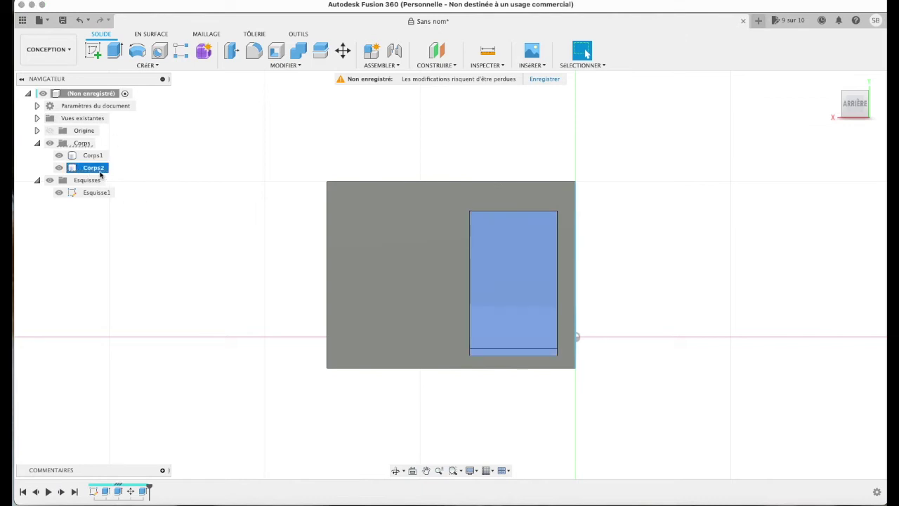
key("ctrl+c")
key("ctrl+v")
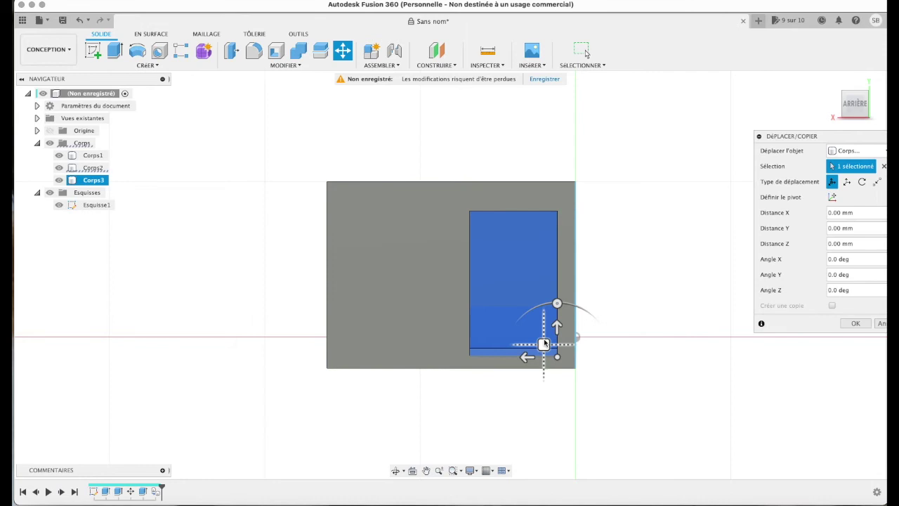
Step: Move Corps3 about 38 mm along X so it sits beside Corps2
left_click_drag(525, 357, 404, 354)
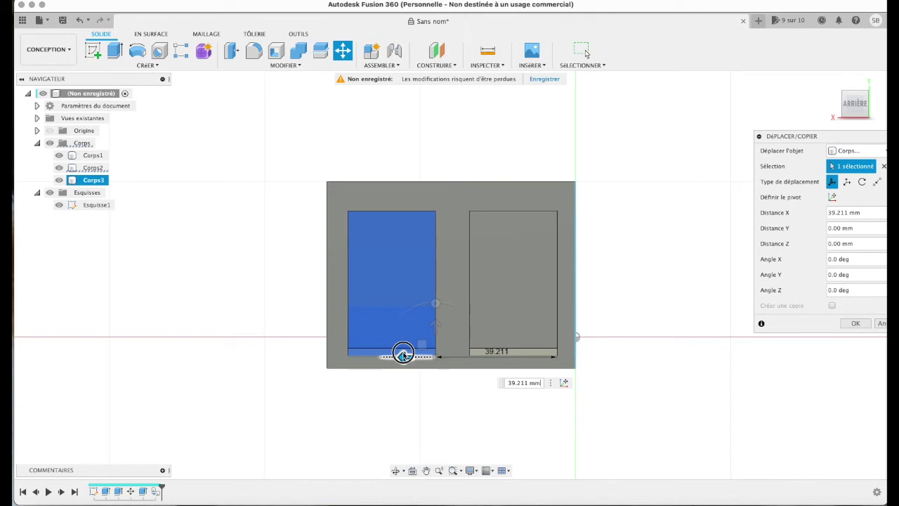
left_click_drag(403, 354, 403, 355)
left_click(853, 326)
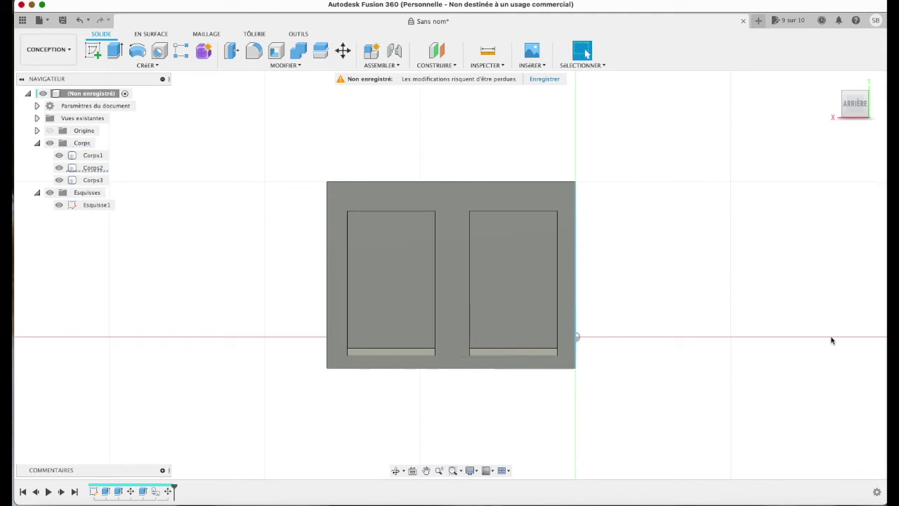
left_click(832, 82)
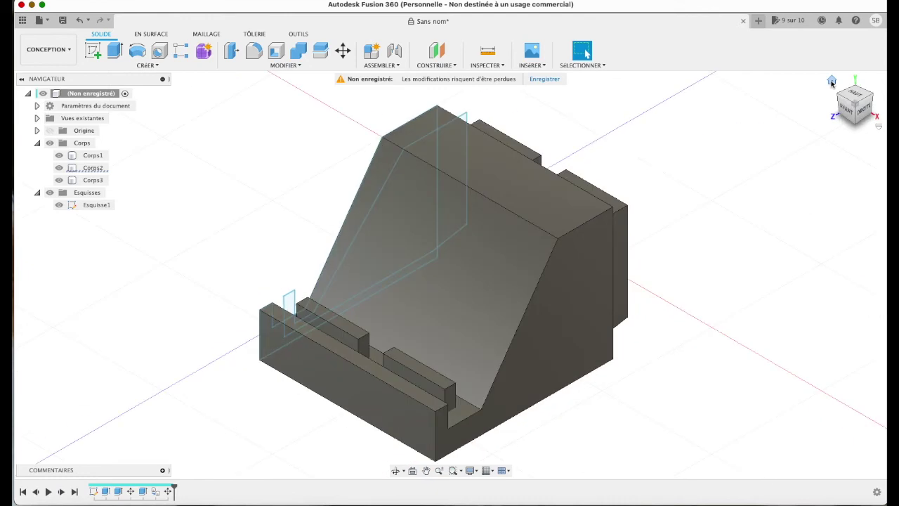
Step: Combine with Corps1 as target, Corps2 and Corps3 as tools, using the Cut operation
left_click(298, 50)
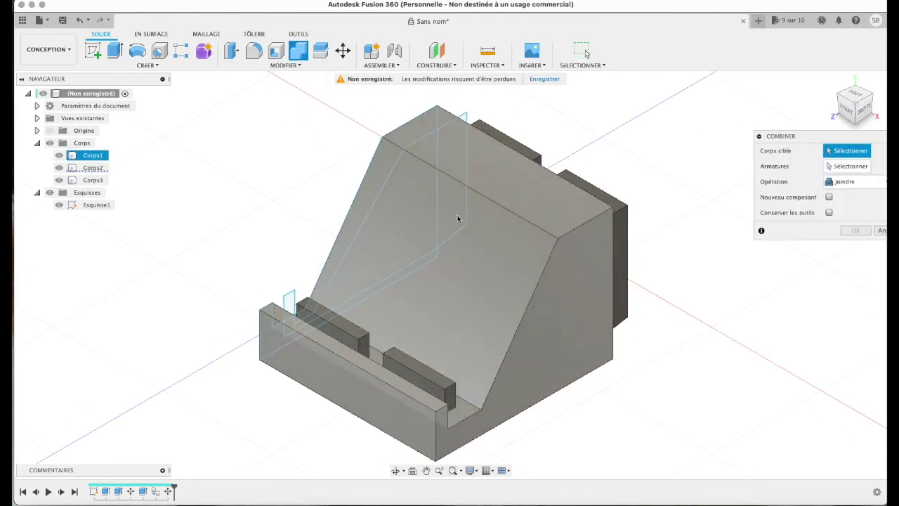
left_click(461, 218)
left_click(528, 149)
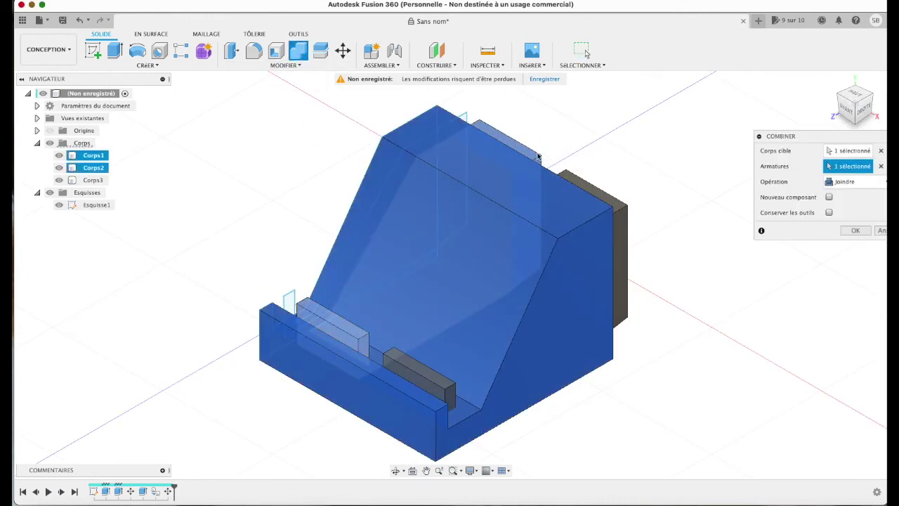
left_click(583, 198)
left_click(594, 195)
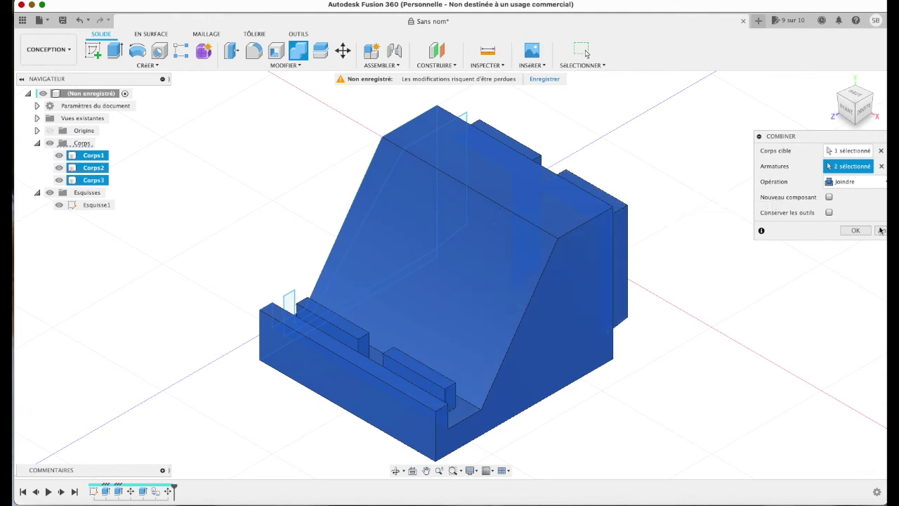
left_click(851, 181)
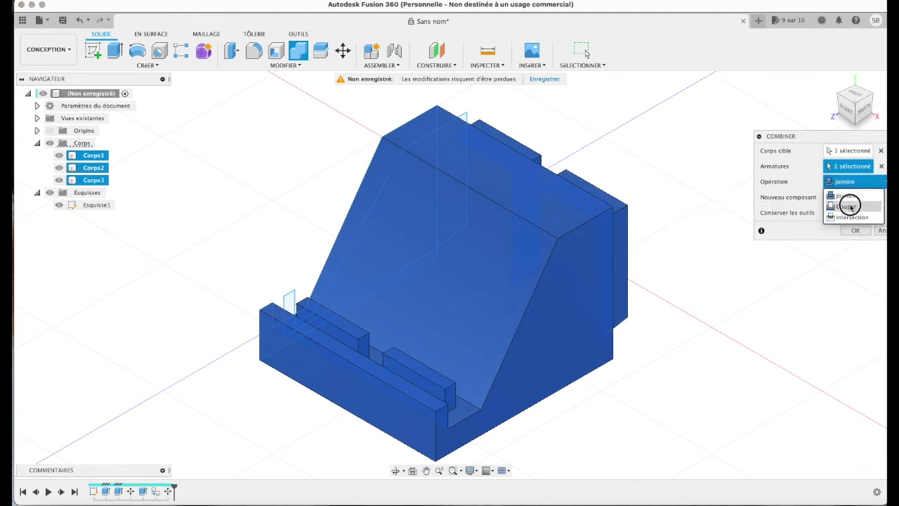
left_click(847, 206)
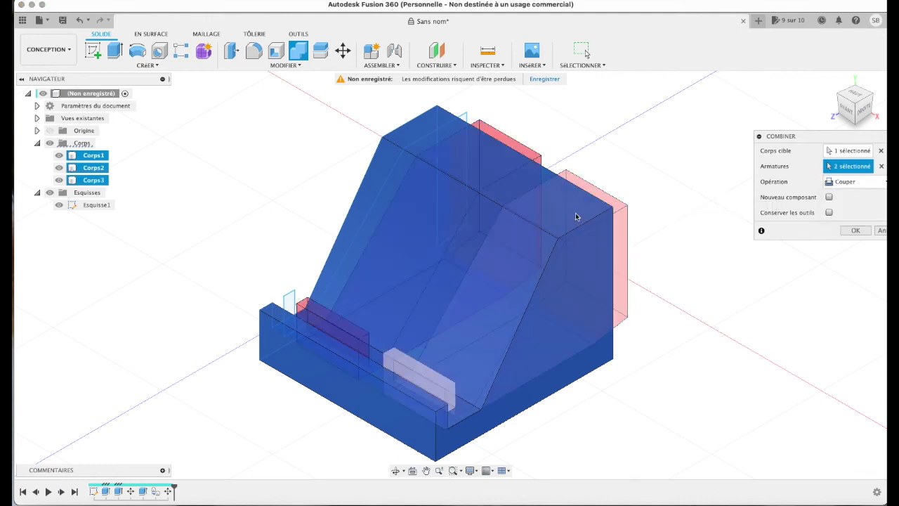
left_click(855, 232)
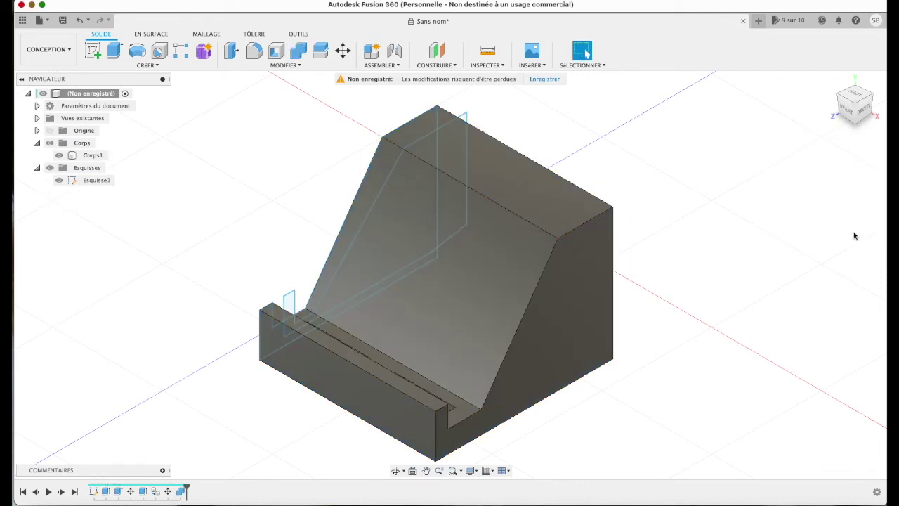
Step: Hide the sketches and fillet the front lip's top face with a 2.5 mm radius
mouse_move(853, 105)
left_mouse_down()
mouse_move(742, 100)
mouse_move(672, 82)
mouse_move(644, 96)
mouse_move(843, 96)
mouse_move(850, 104)
left_mouse_up()
left_click(59, 180)
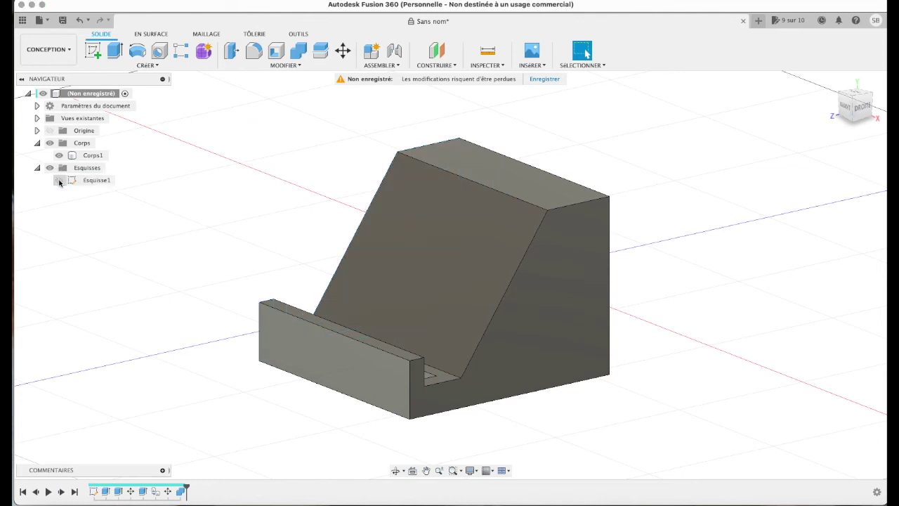
left_click(390, 350)
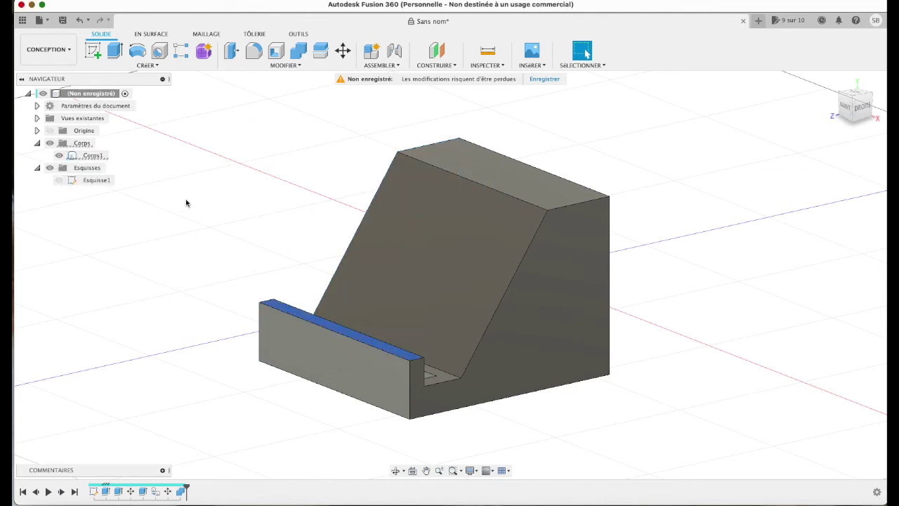
left_click(254, 51)
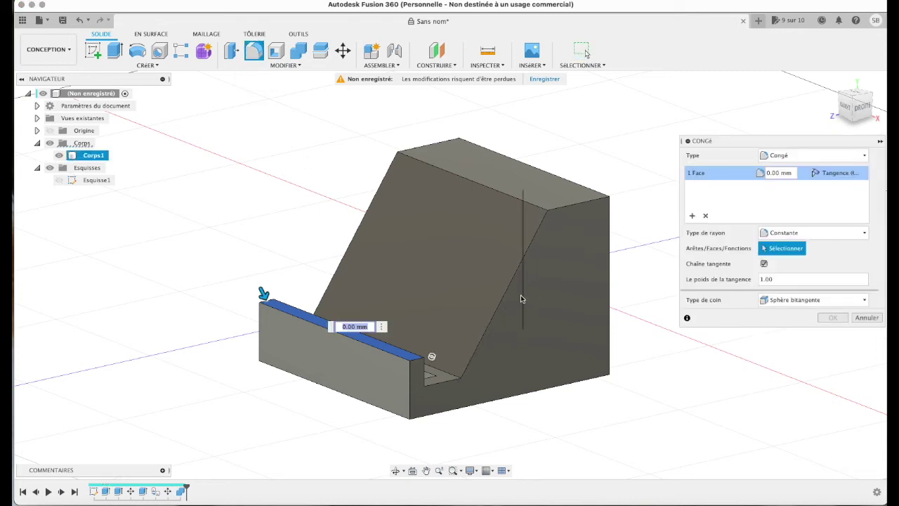
left_click_drag(262, 295, 265, 297)
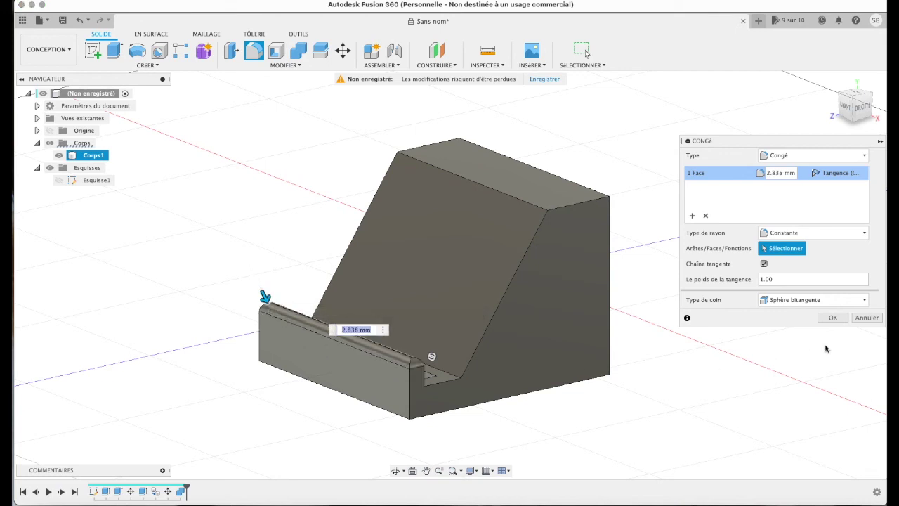
left_click(794, 173)
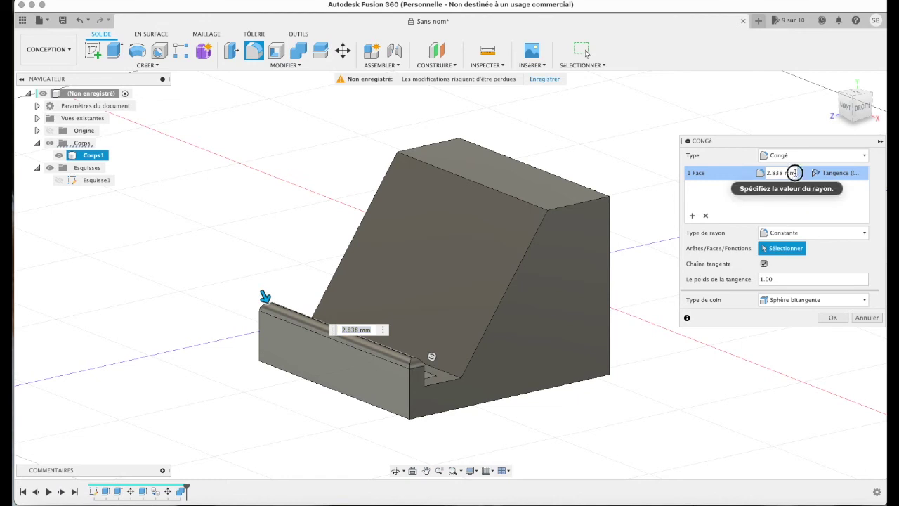
left_click(731, 173)
type("2,5")
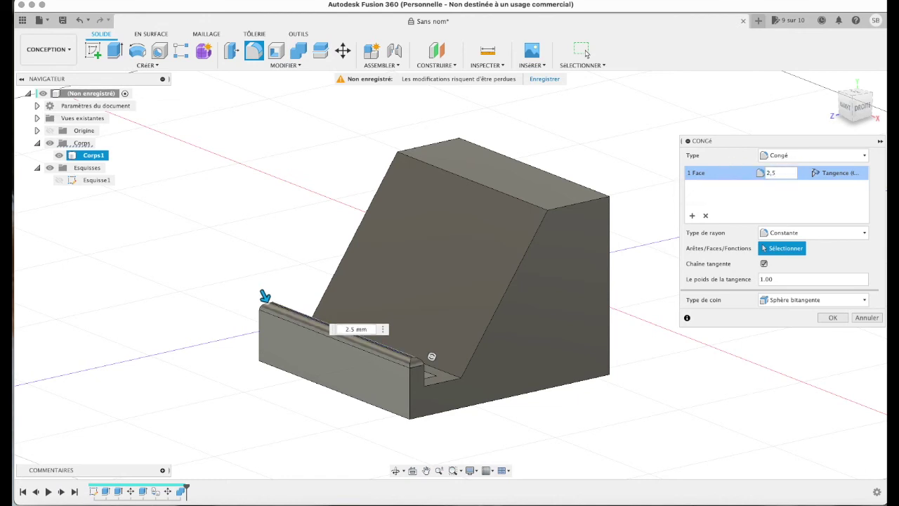
left_click(836, 319)
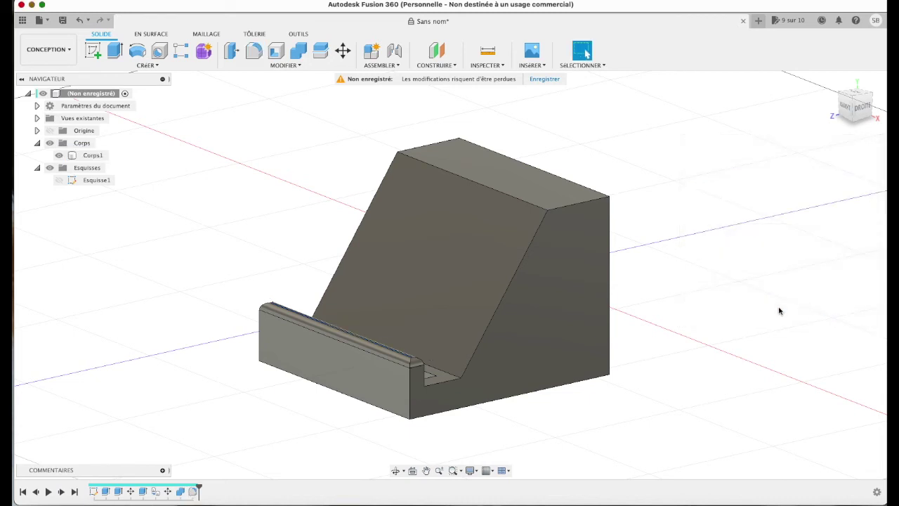
left_click(562, 246)
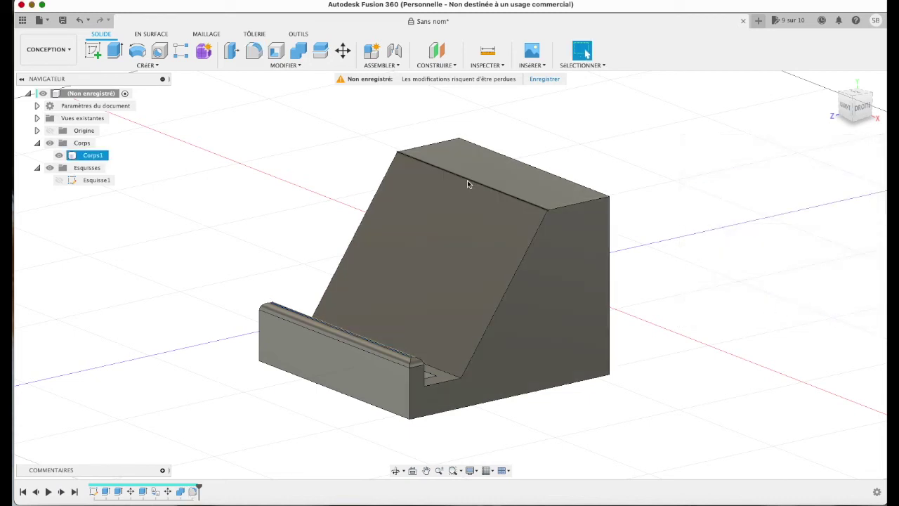
Step: Apply a 2.5 mm fillet to the edges of the stand's flat top face
left_click(501, 177)
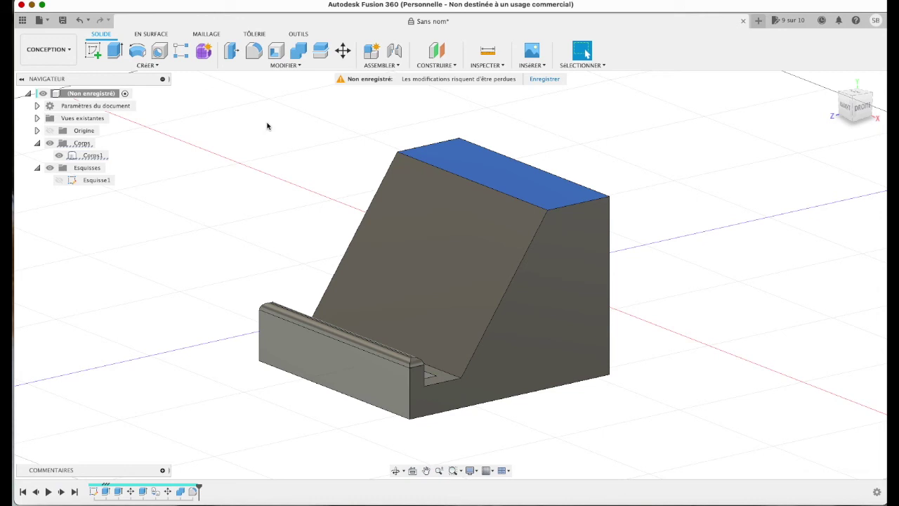
left_click(255, 50)
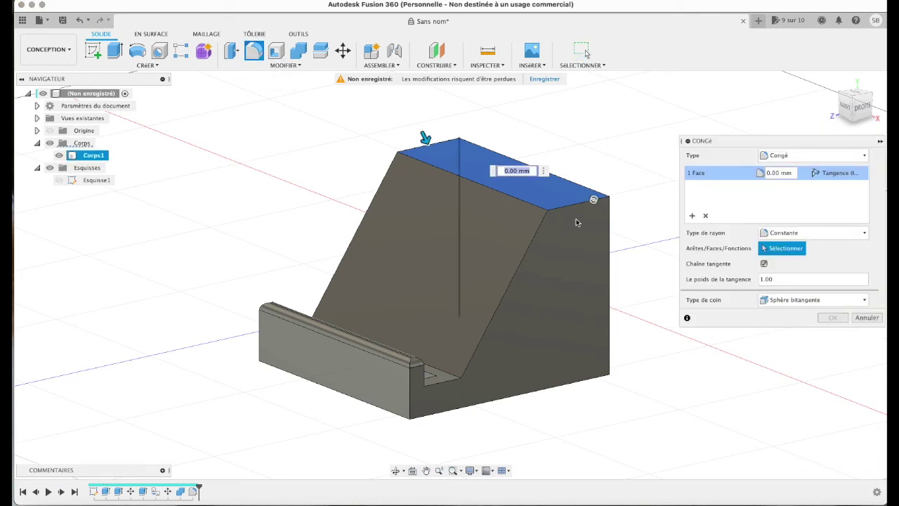
left_click(803, 172)
left_click(791, 186)
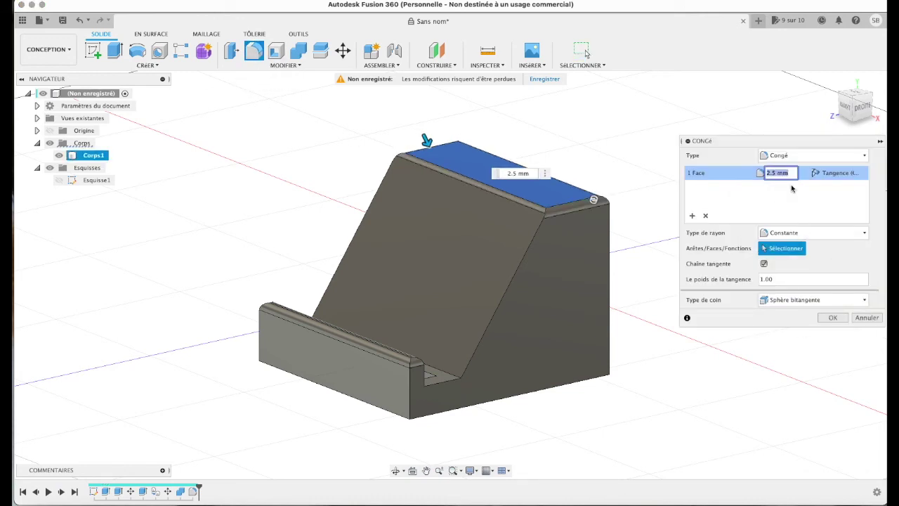
left_click(832, 318)
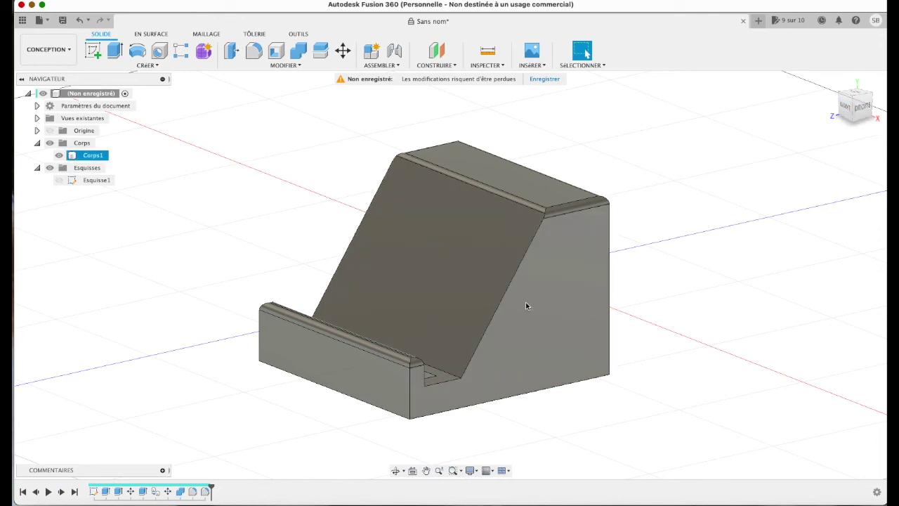
Step: Fillet the right-side edges of the sloped face with a 1 mm radius
left_click(503, 301)
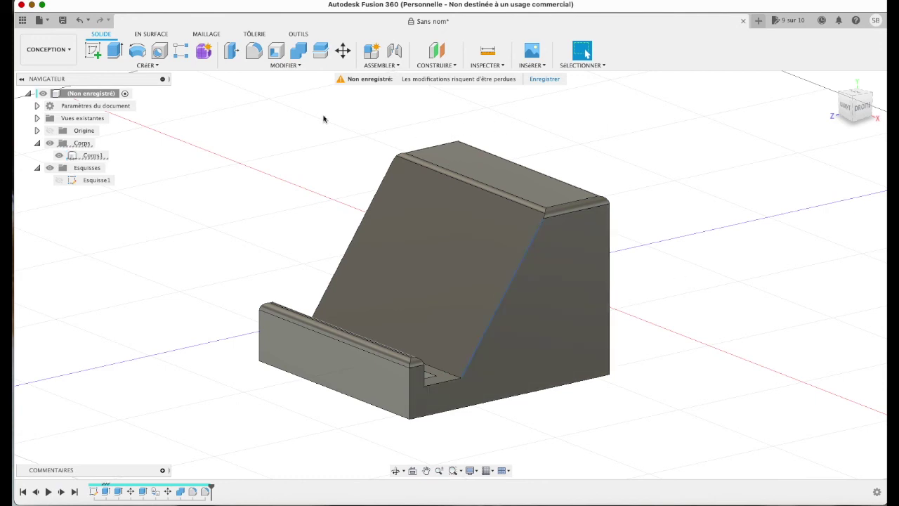
left_click(253, 50)
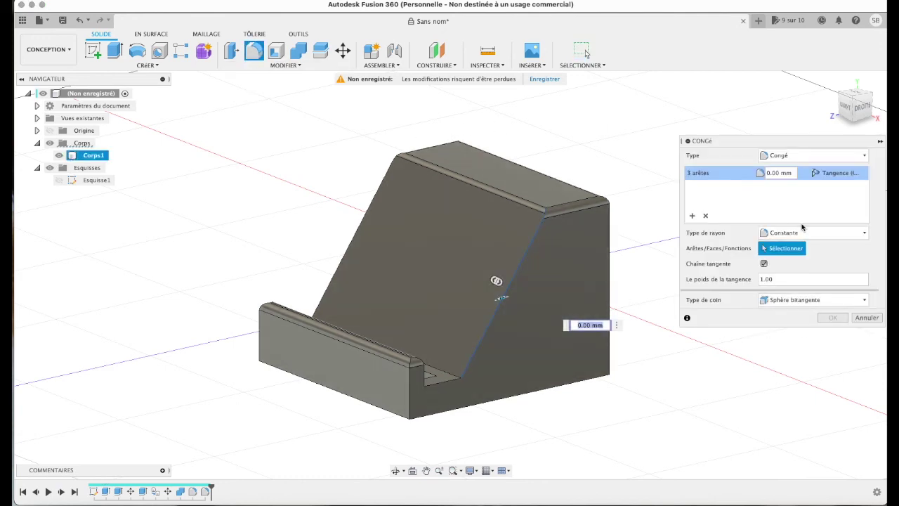
left_click(804, 176)
left_click(770, 208)
type("1")
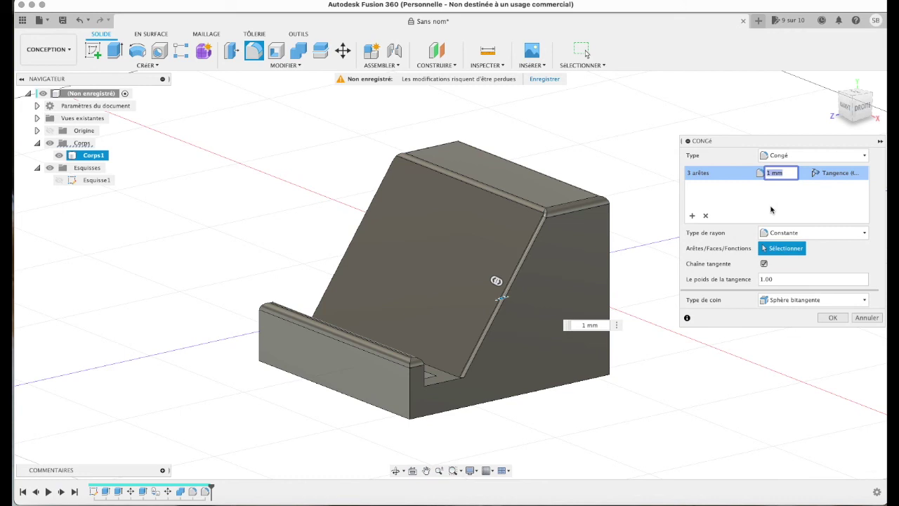
left_click(833, 318)
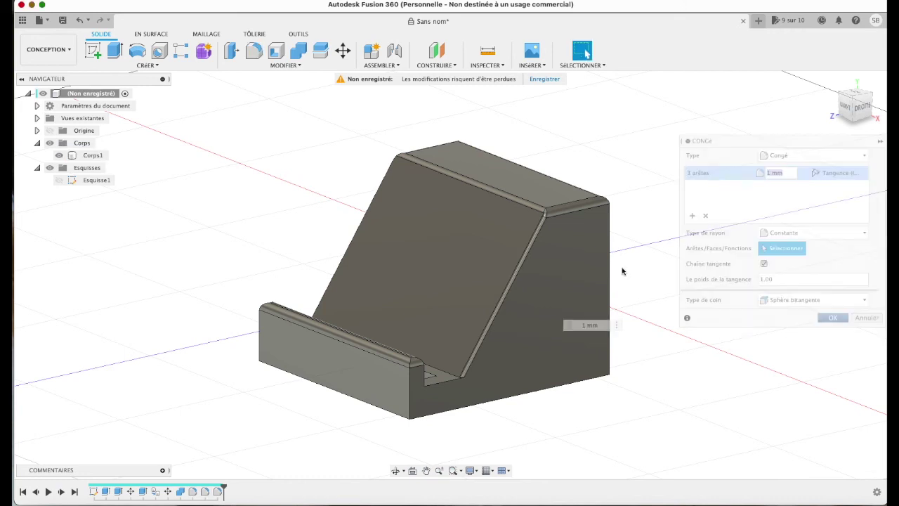
Step: Fillet the left-side edges of the sloped face with a 1 mm radius
left_click(845, 111)
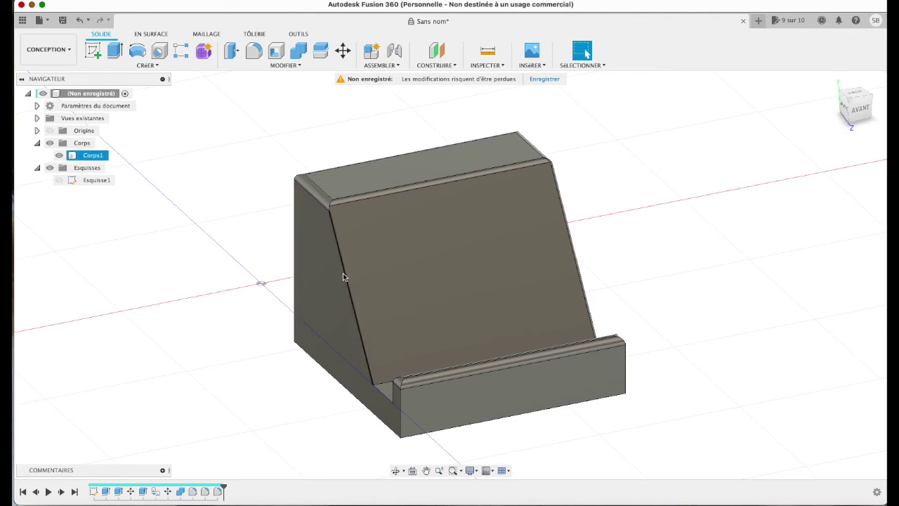
left_click(344, 274)
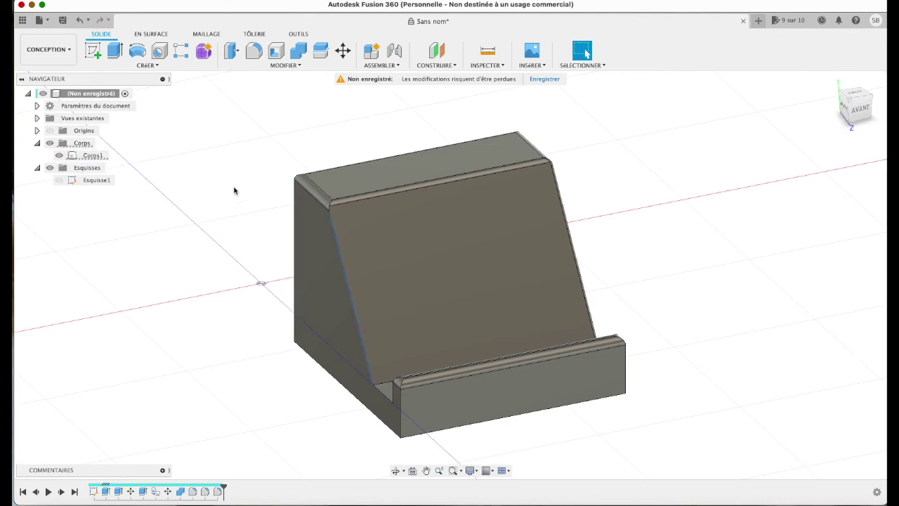
left_click(254, 51)
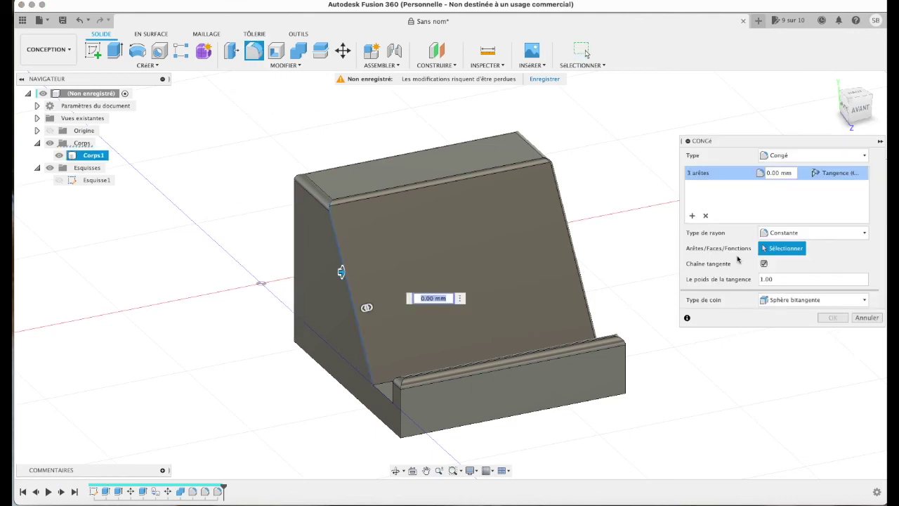
left_click(803, 176)
left_click(781, 187)
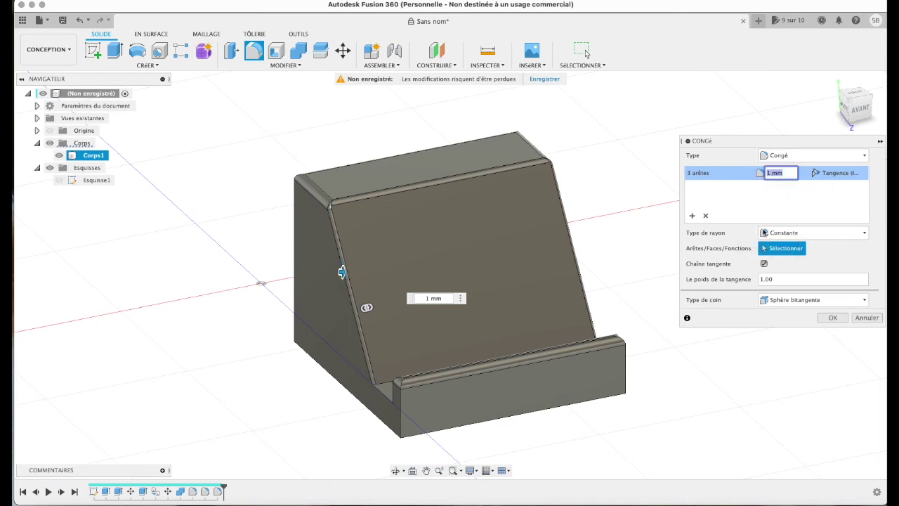
left_click(833, 319)
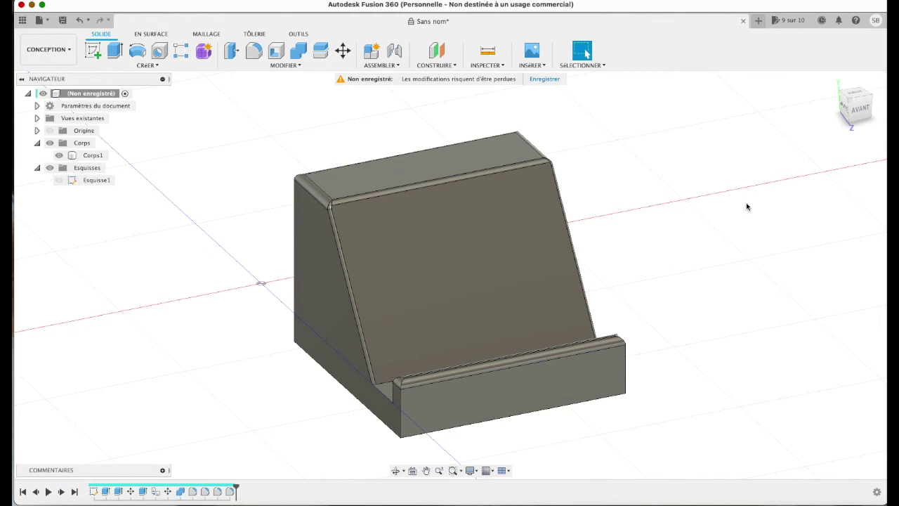
left_click(857, 118)
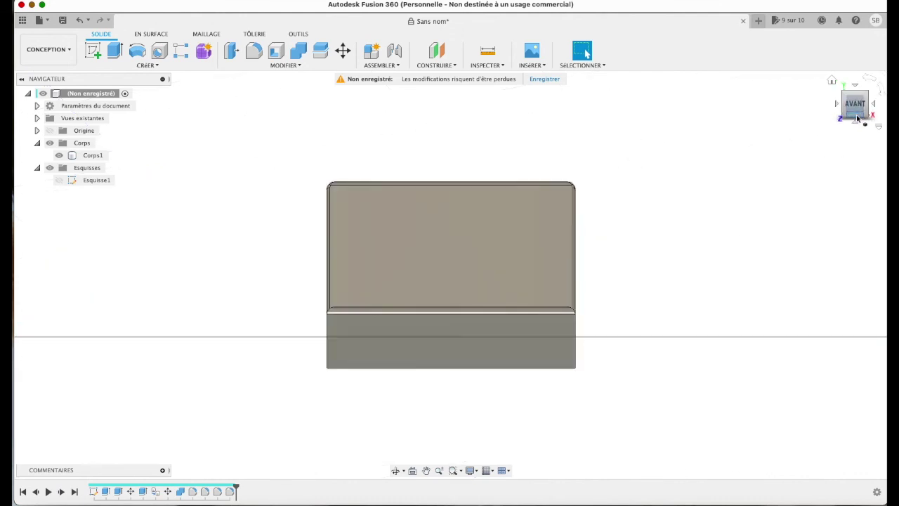
left_click(832, 82)
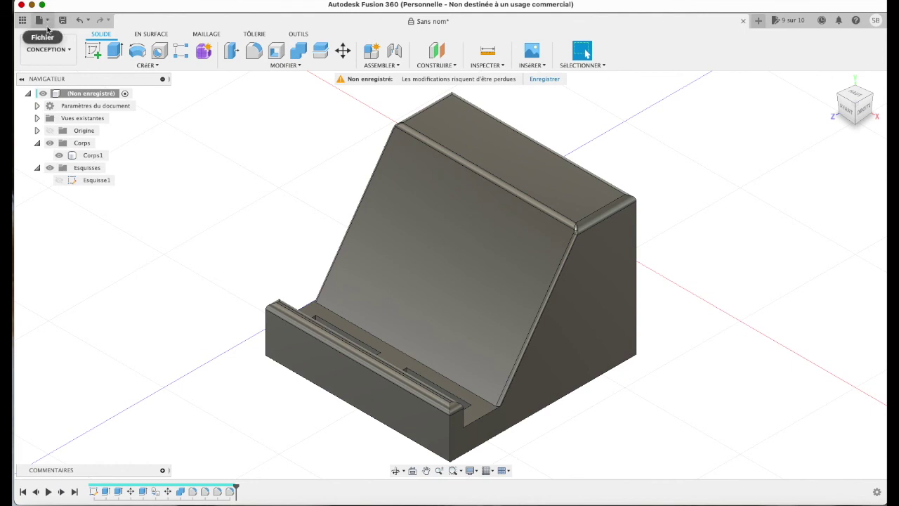
left_click(47, 49)
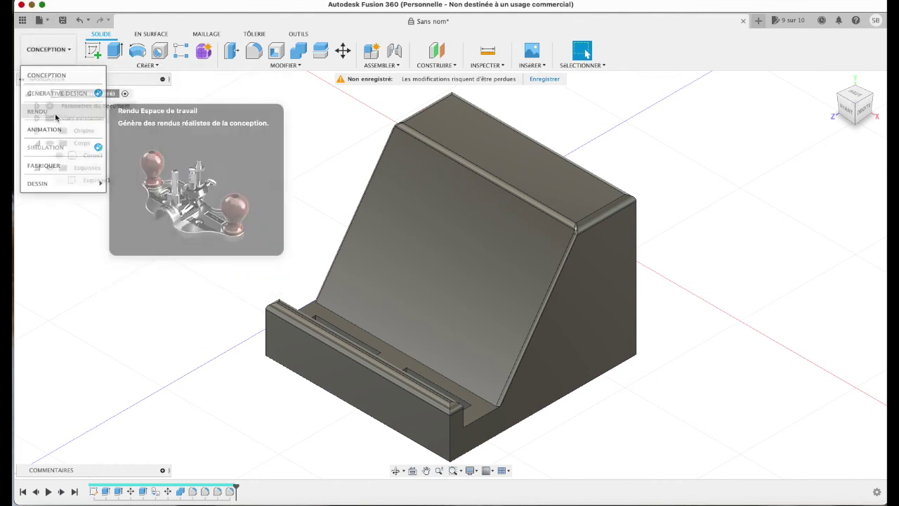
left_click(56, 116)
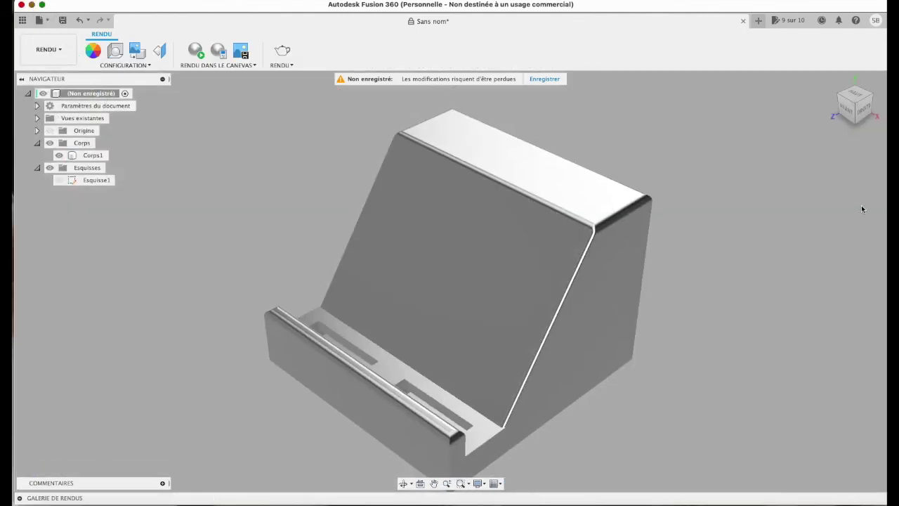
mouse_move(867, 116)
left_mouse_down()
mouse_move(794, 85)
mouse_move(801, 70)
mouse_move(829, 66)
mouse_move(867, 72)
mouse_move(835, 82)
mouse_move(680, 85)
mouse_move(663, 89)
mouse_move(660, 104)
mouse_move(717, 133)
mouse_move(843, 132)
mouse_move(869, 101)
mouse_move(849, 92)
left_mouse_up()
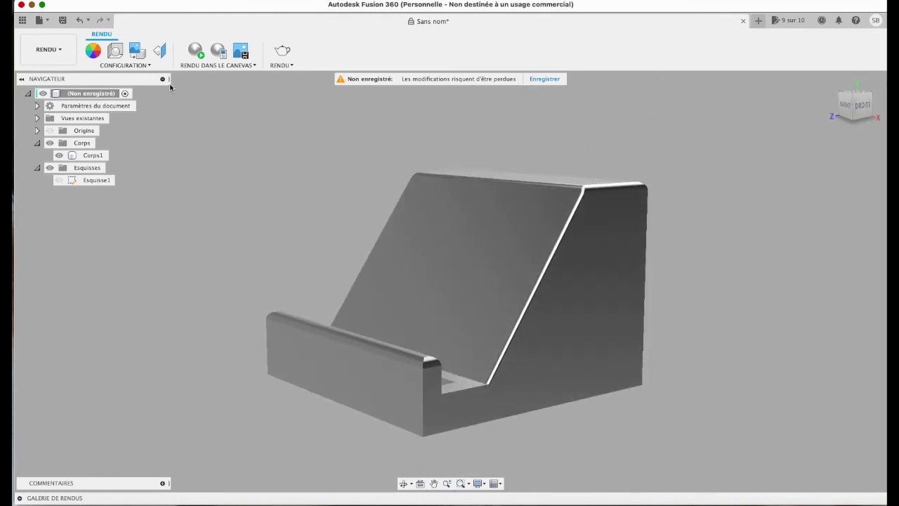
left_click(56, 53)
left_click(56, 75)
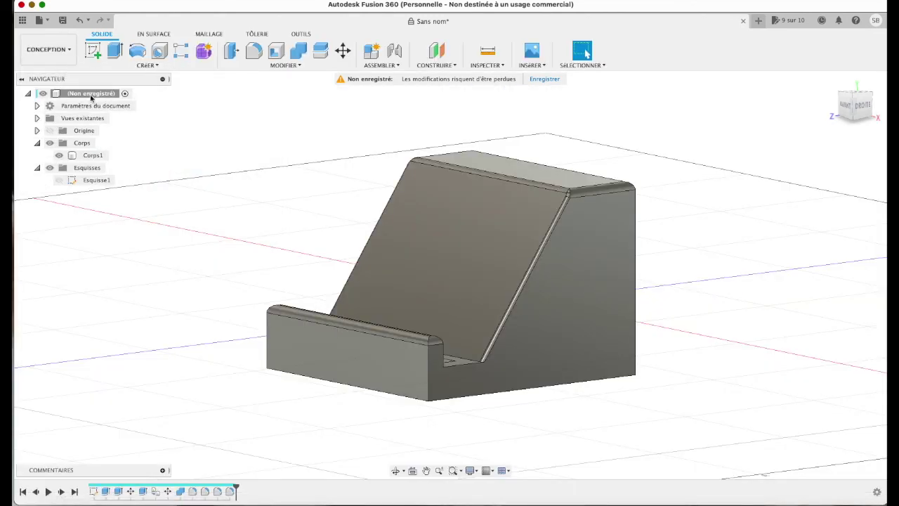